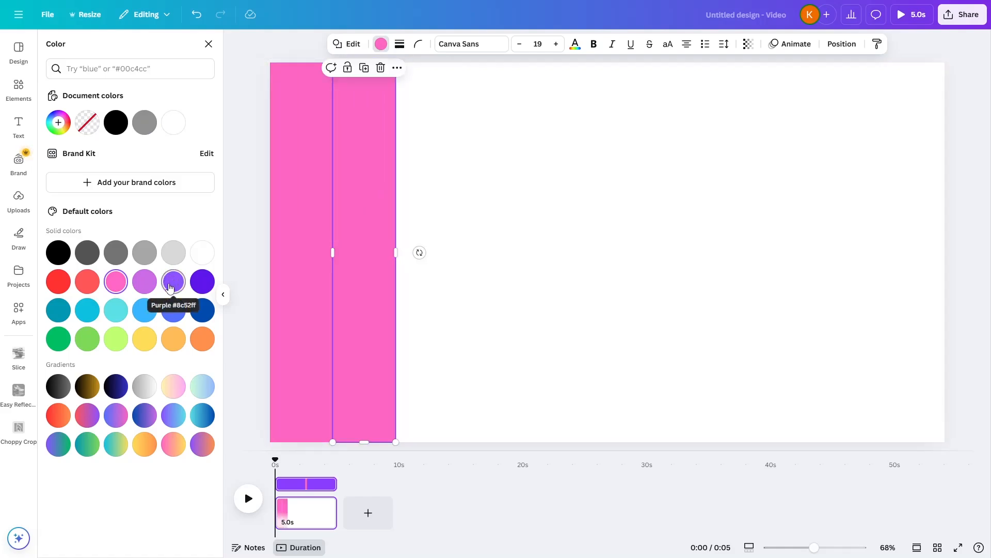
Colour the second stripe turquoise and duplicate it beside itself as a third stripe in light orange
click(129, 308)
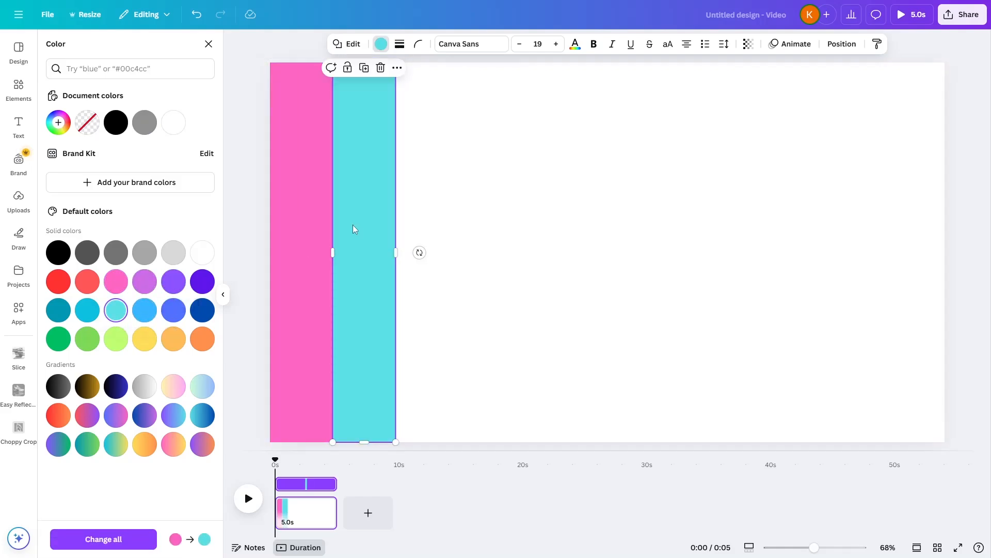
key(ctrl+d)
drag(365, 190, 426, 179)
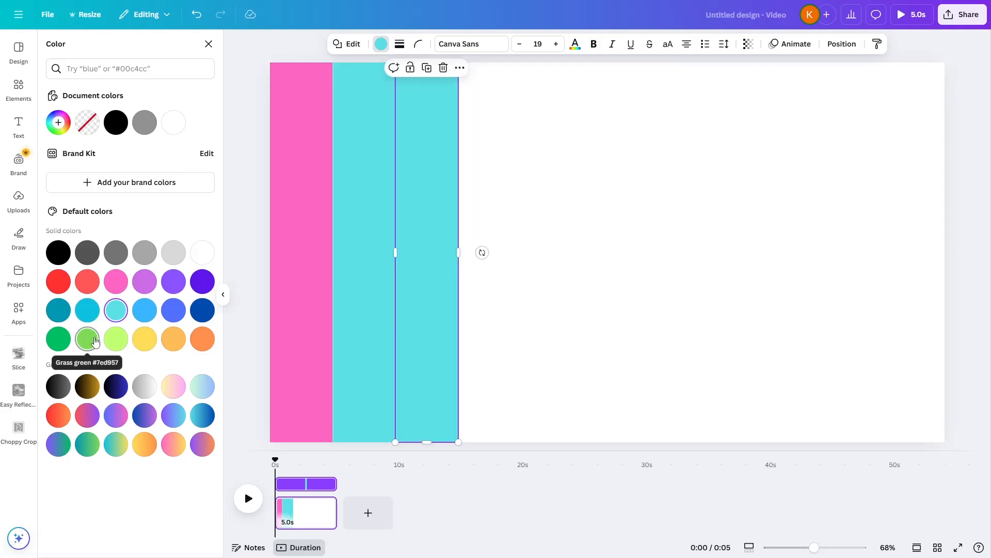
click(94, 340)
Add two more stripes beside the orange one, the fourth in light blue and the fifth in light purple
drag(418, 203, 553, 236)
click(145, 310)
click(140, 288)
click(668, 166)
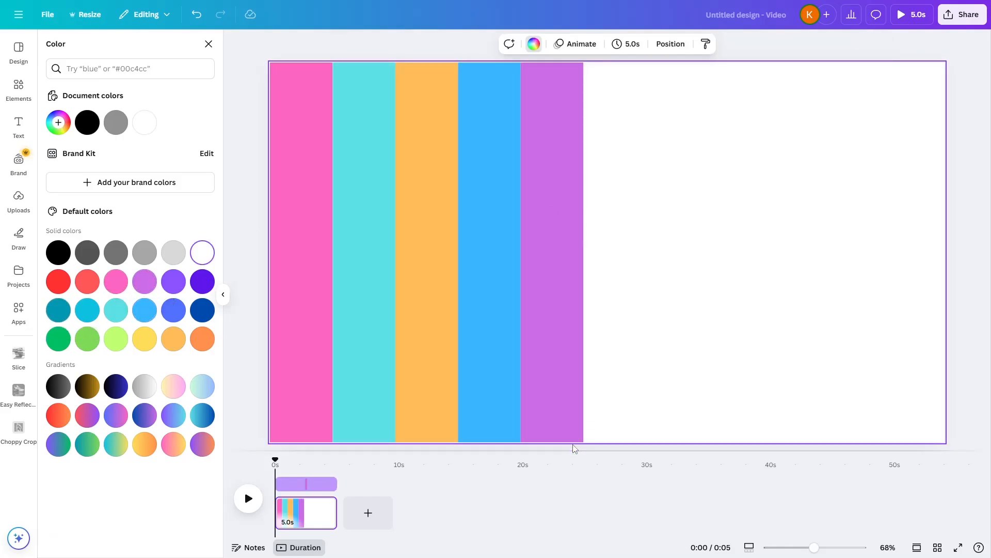
Select all five stripes together and widen them evenly to fill the full page width
drag(574, 445, 303, 15)
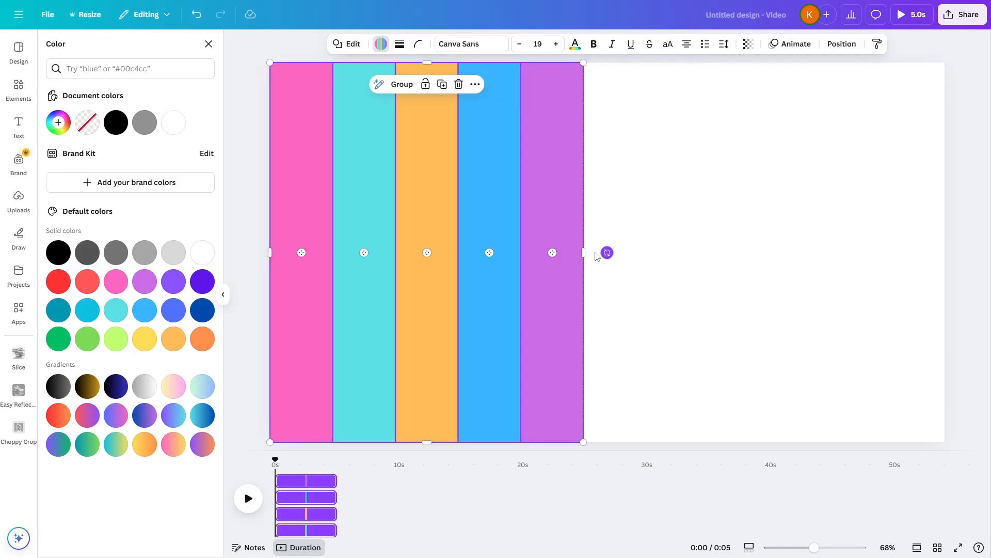
drag(586, 253, 945, 258)
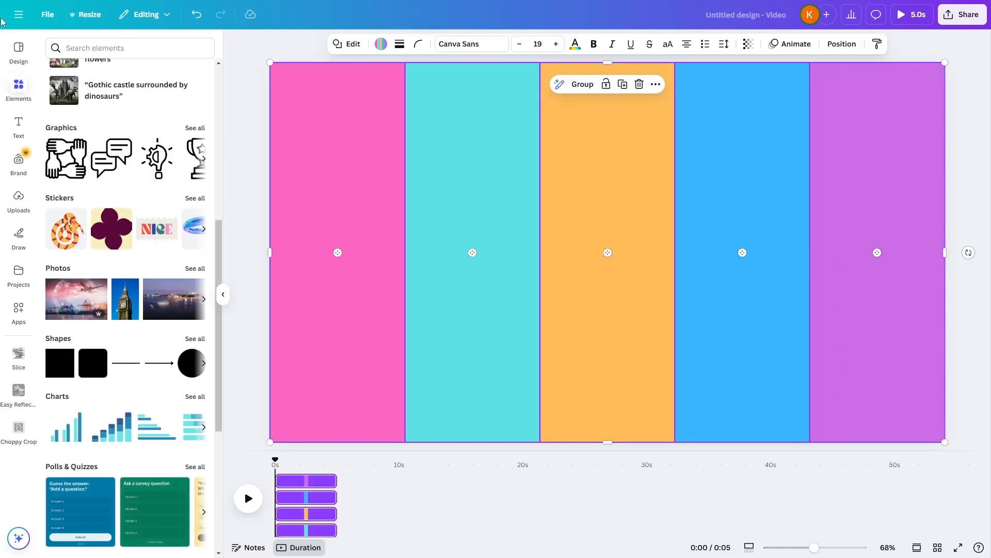
click(18, 50)
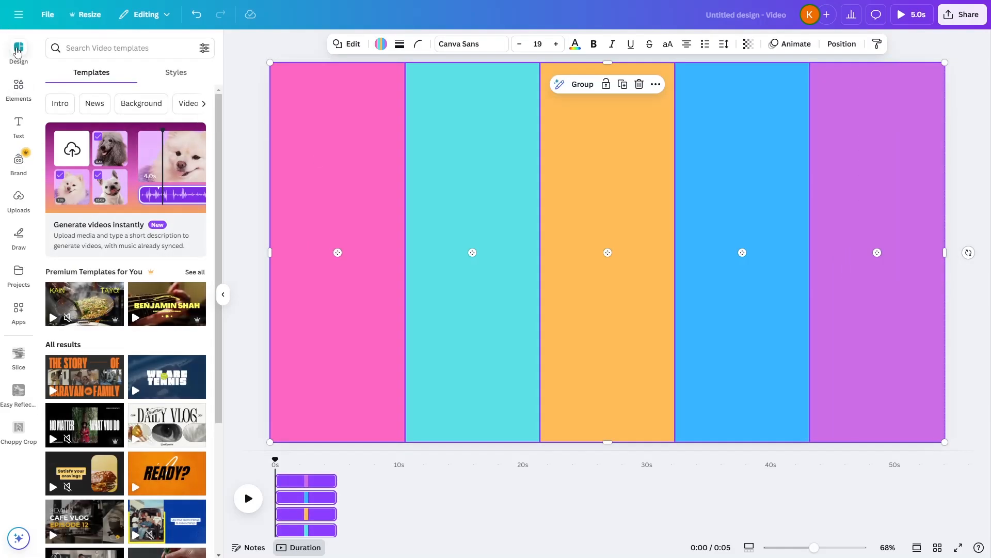
click(17, 87)
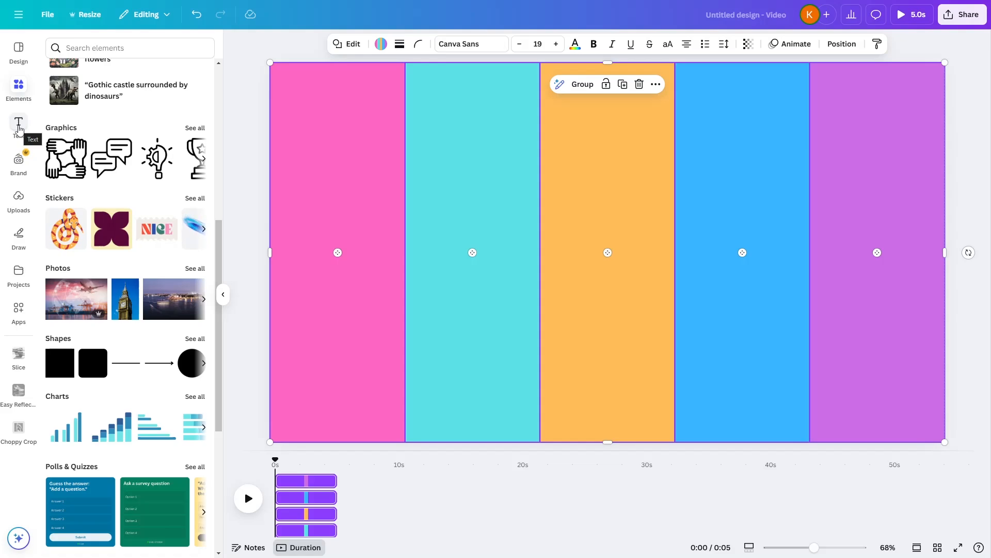
click(246, 161)
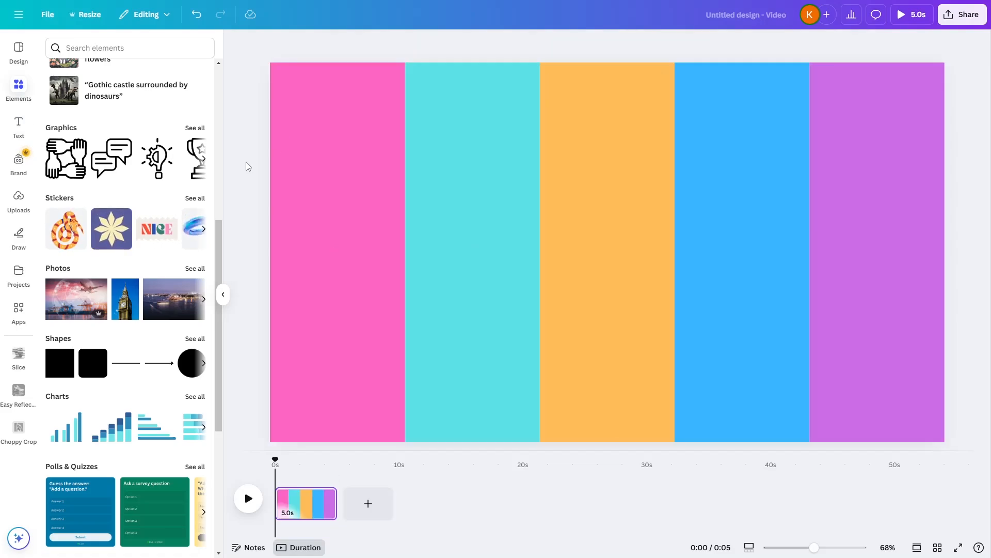
Add a heading with the text "A" and set its font to Shrikhand
click(18, 124)
click(104, 197)
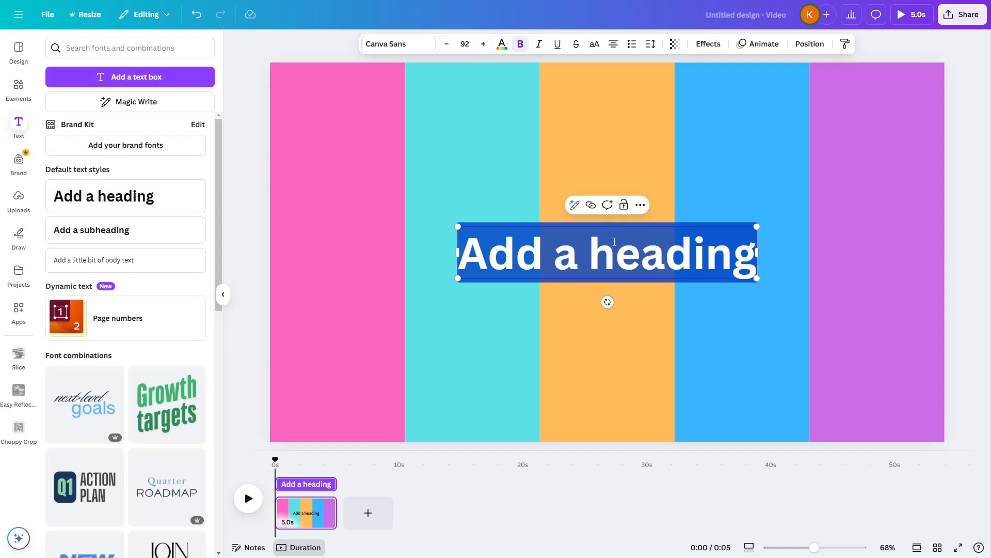
text(A)
double_click(598, 253)
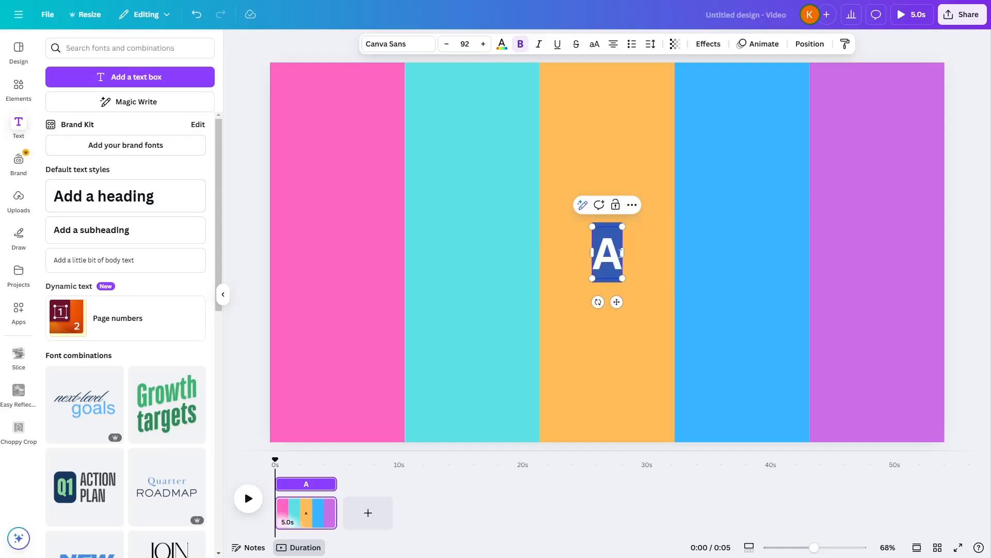
click(414, 46)
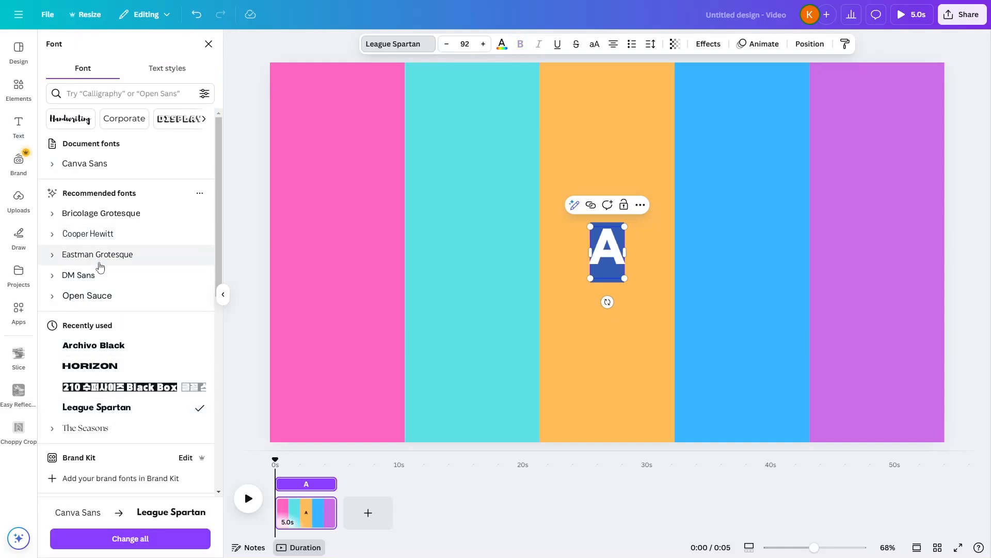
scroll(100, 266, down, 10)
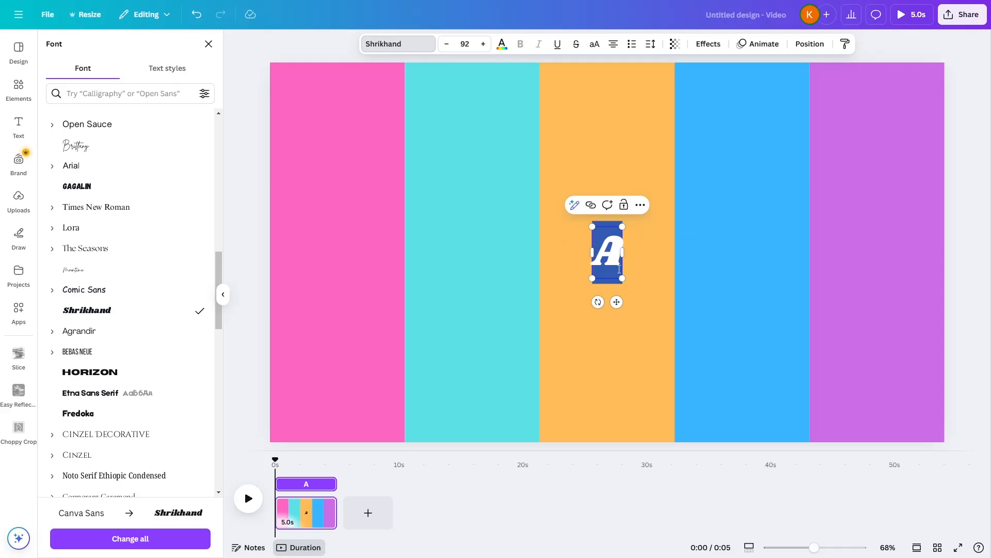
key(Escape)
Scale the letter A to font size 168 and centre it near the top of the pink stripe
drag(622, 276, 352, 129)
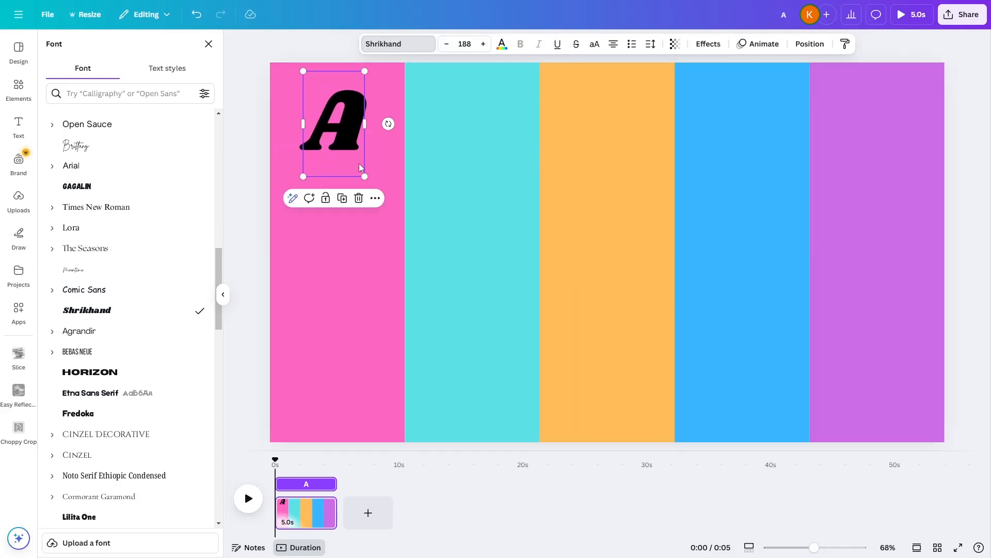
drag(364, 176, 358, 165)
drag(345, 129, 352, 139)
Change the text colour of the letter A to white
click(501, 47)
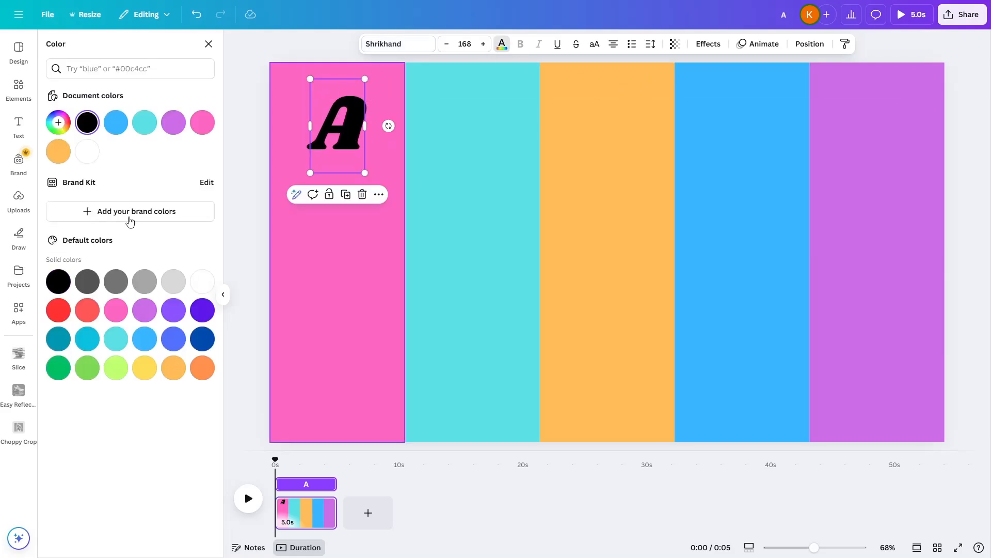
click(199, 283)
click(334, 112)
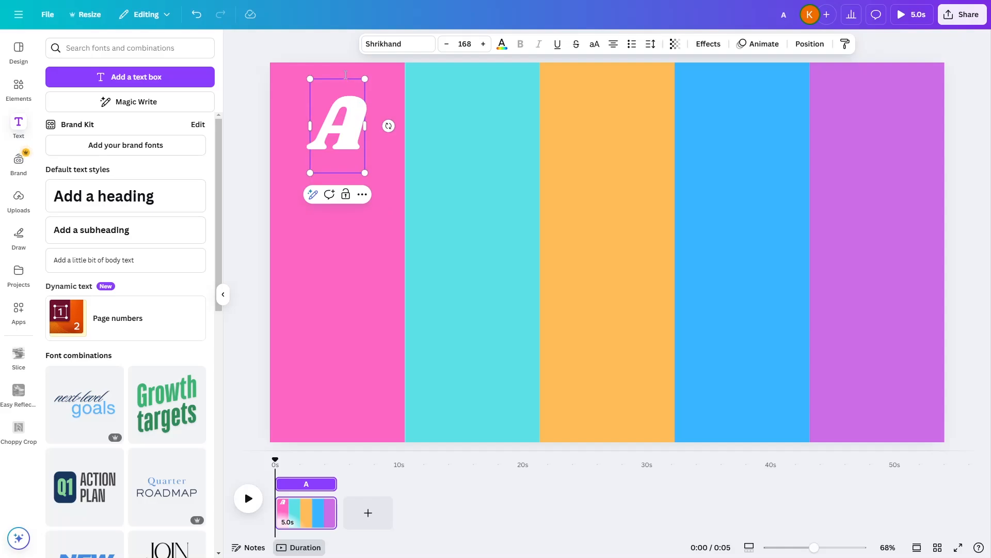
click(342, 60)
Duplicate the letter A onto the turquoise stripe at the same height and change the copy's text to "B"
click(338, 114)
key(ctrl+d)
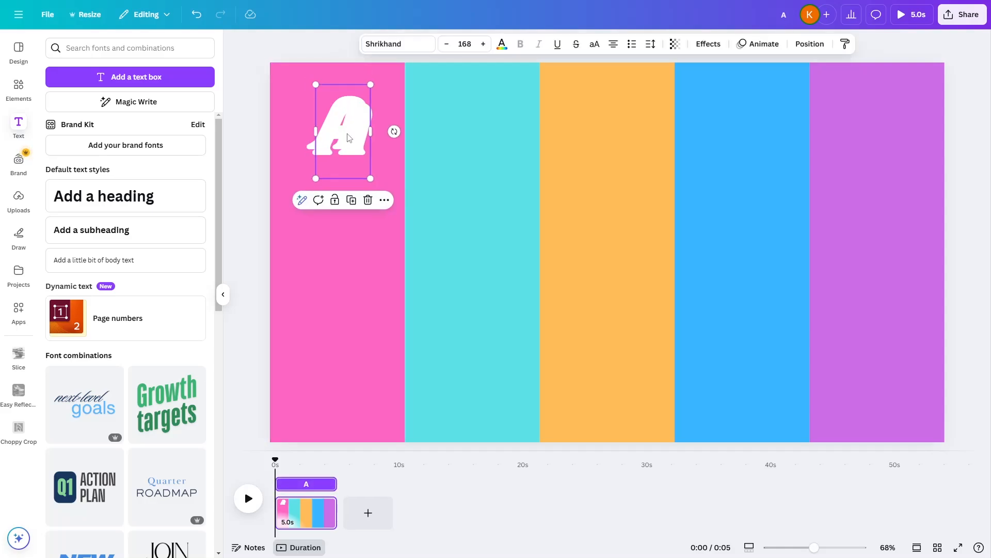
drag(349, 135, 479, 128)
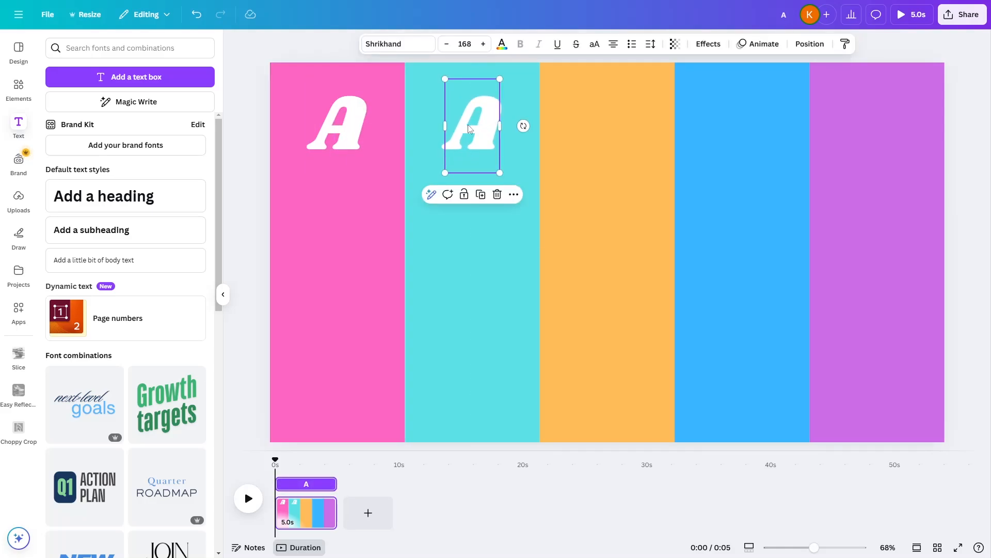
double_click(463, 127)
text(B)
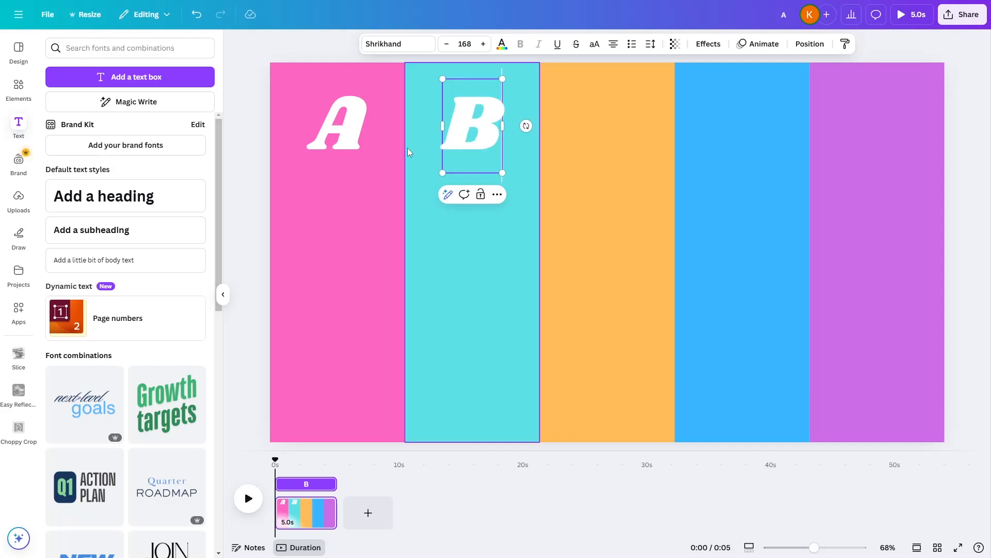
key(Escape)
click(536, 126)
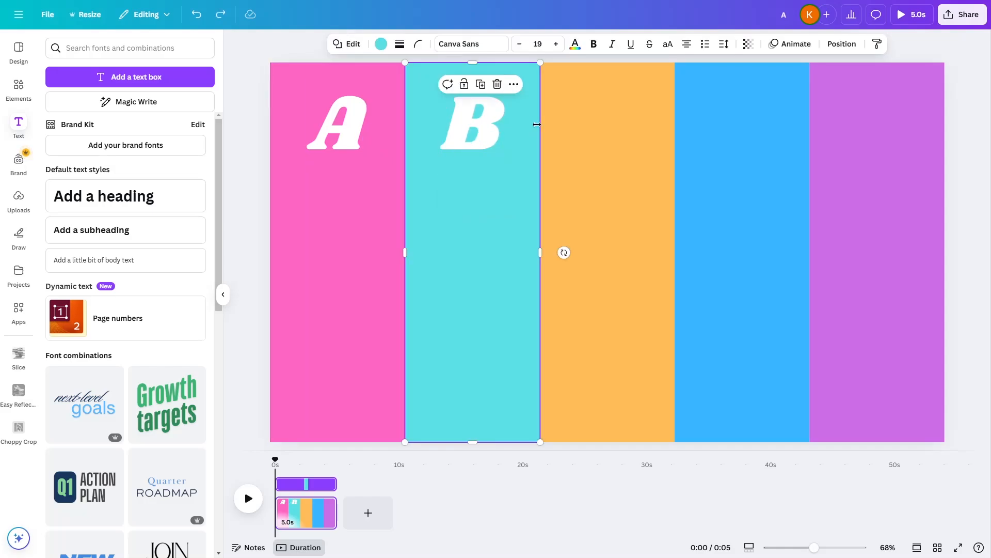
Place a copy of the letter A at the top of the orange stripe and change its text to "C"
click(367, 138)
key(ctrl+d)
drag(367, 139, 620, 135)
double_click(614, 133)
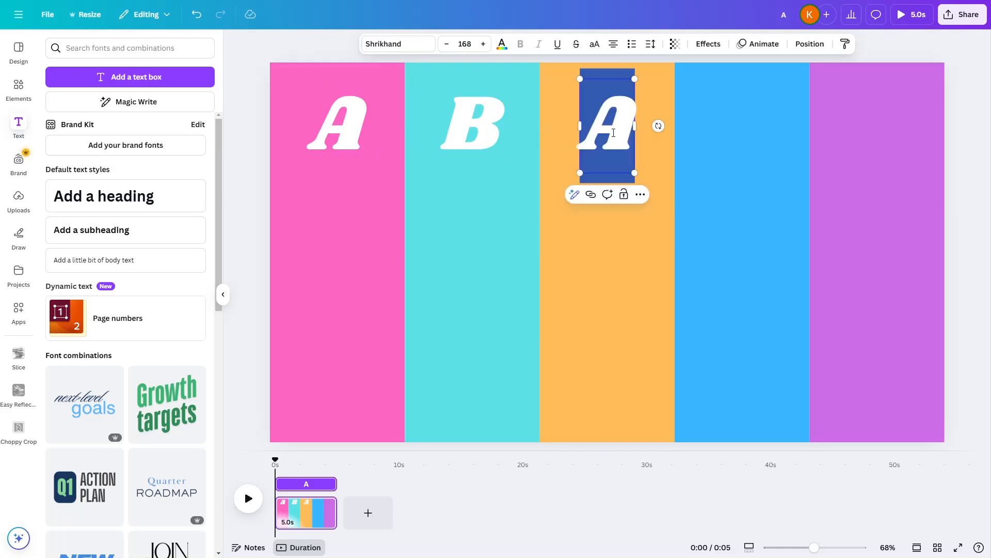
text(C)
click(676, 393)
Place a copy of the letter A at the top of the blue stripe and change its text to "D"
click(360, 175)
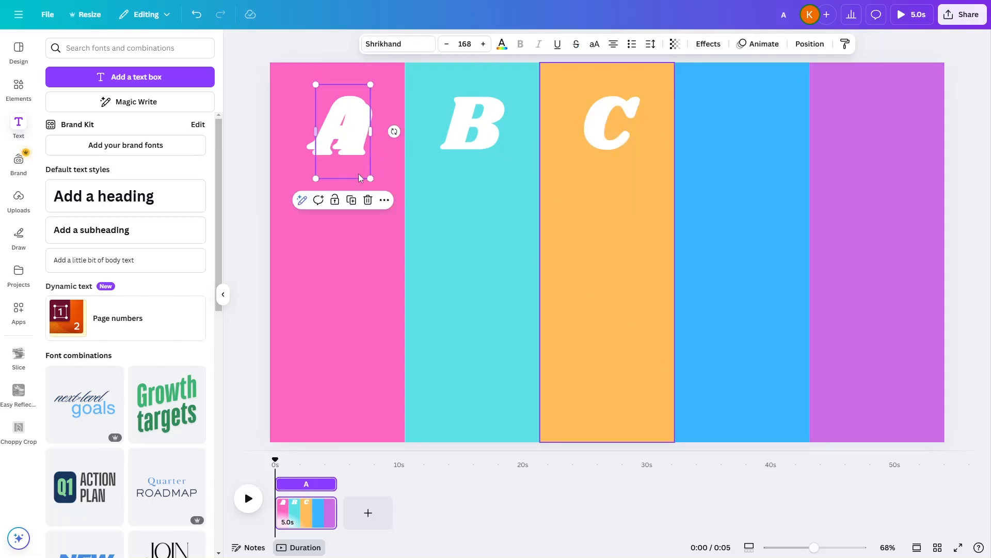
drag(344, 146, 744, 141)
double_click(749, 133)
text(F)
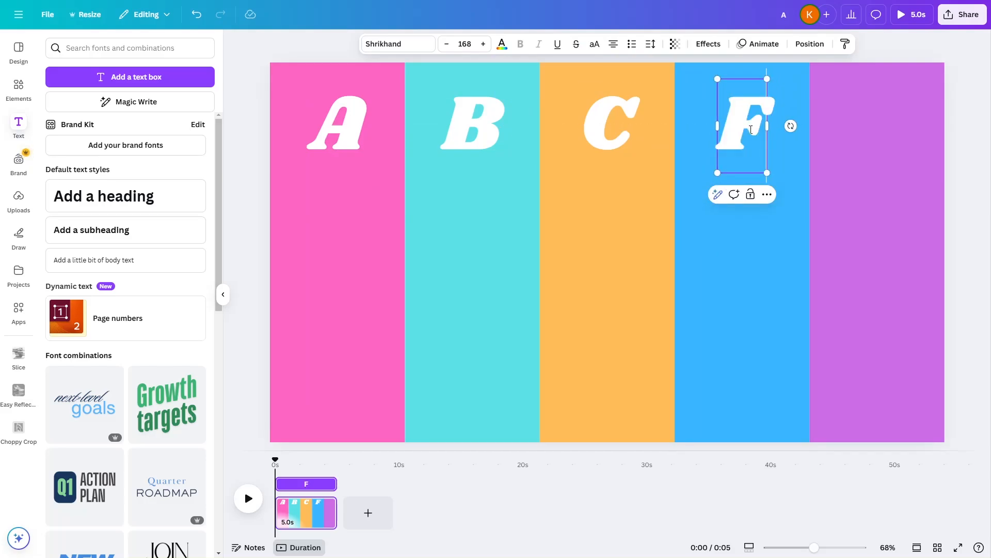
key(BackSpace)
text(D)
click(644, 215)
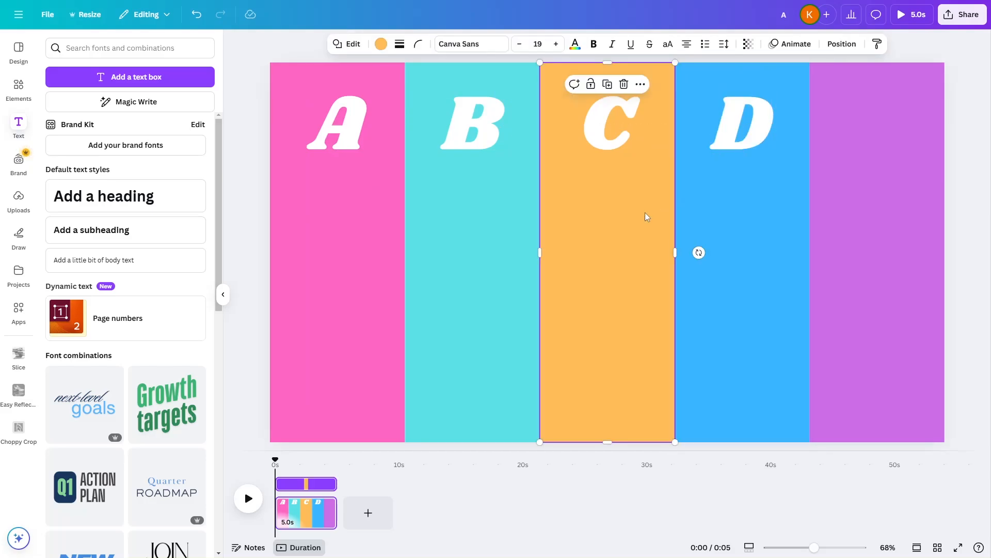
Place a copy of the letter A at the top of the purple stripe and change its text to "E"
click(351, 163)
drag(608, 111, 880, 140)
double_click(880, 140)
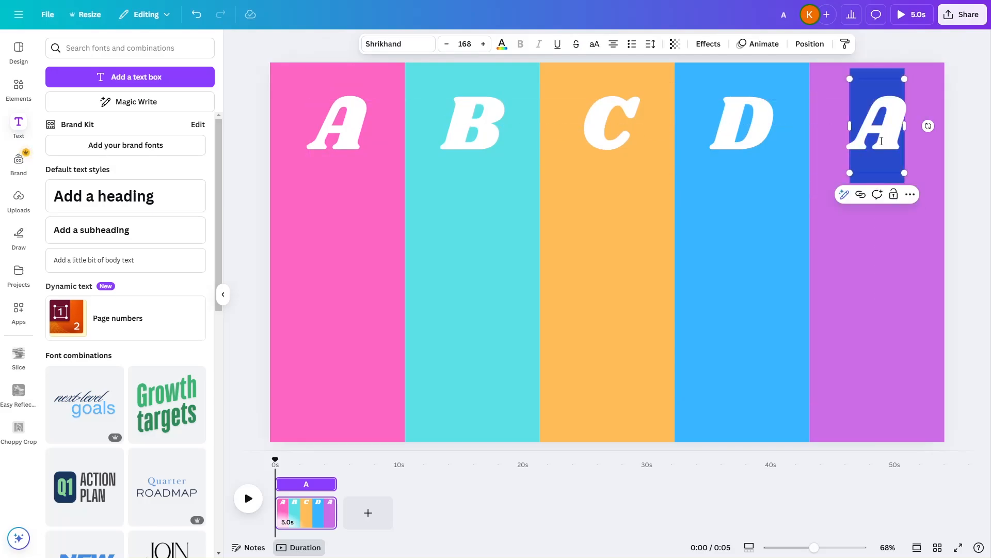
text(R)
key(BackSpace)
text(E)
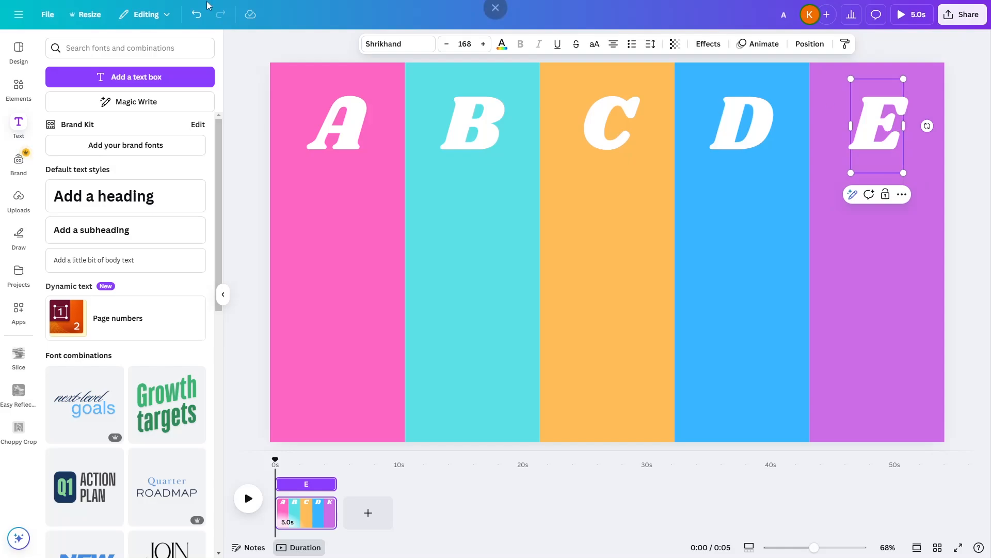
click(231, 120)
Find the solid bar chart with rising arrow among the Magic recommendations graphics and add it to the page
click(19, 85)
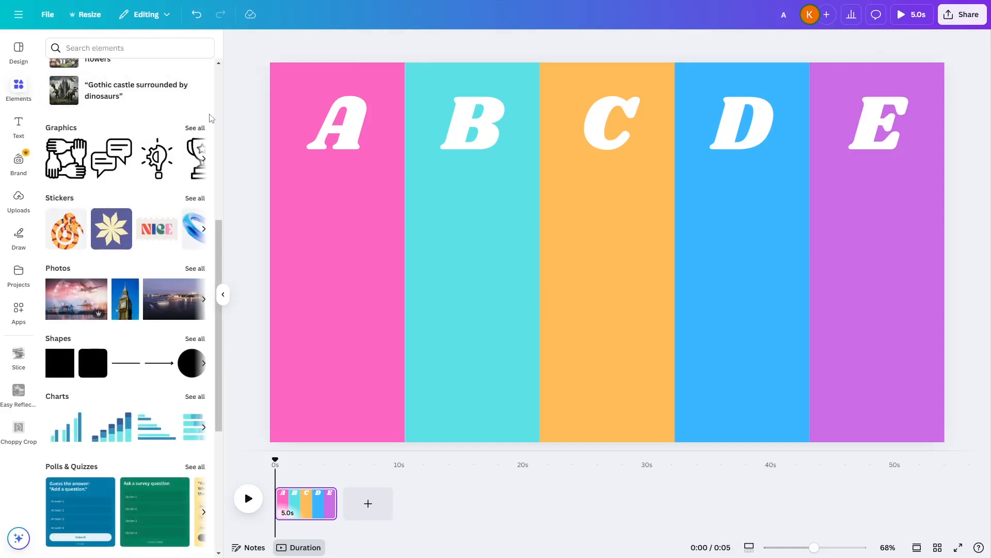
click(195, 127)
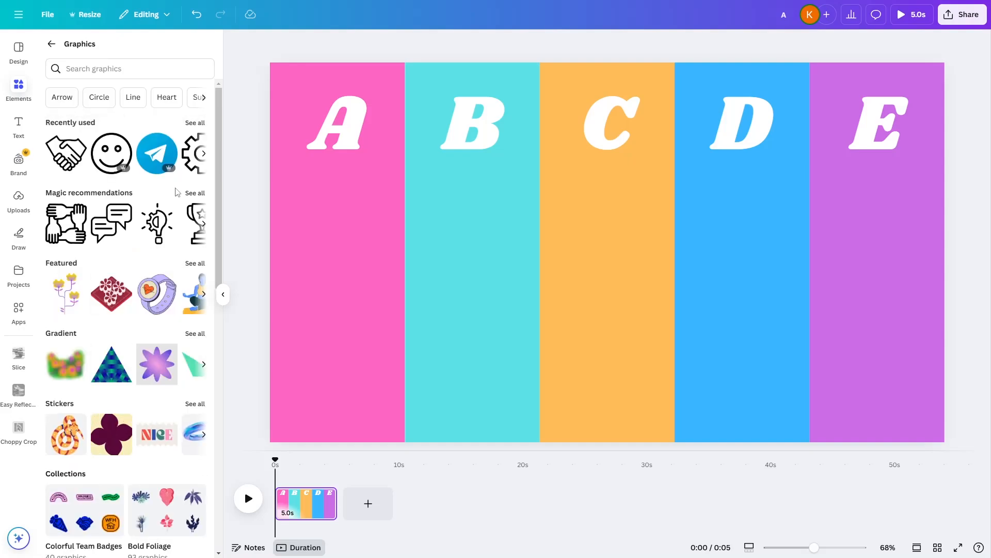
click(195, 193)
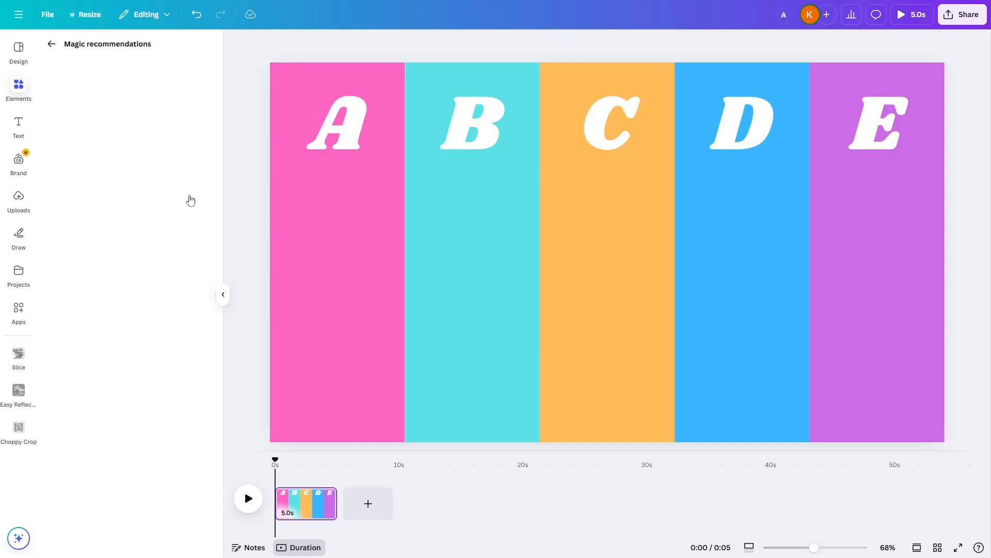
scroll(122, 410, down, 3)
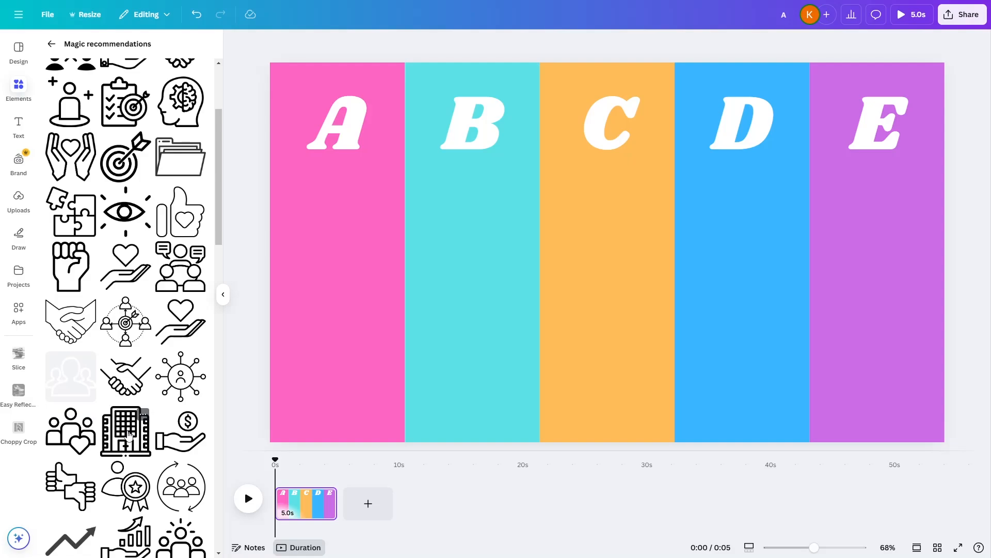
scroll(79, 295, down, 6)
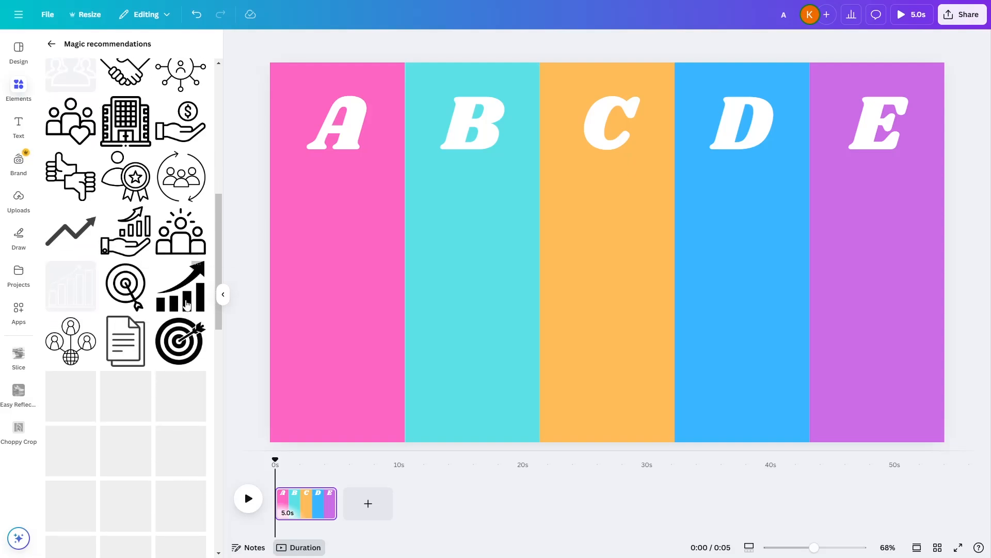
drag(181, 287, 385, 255)
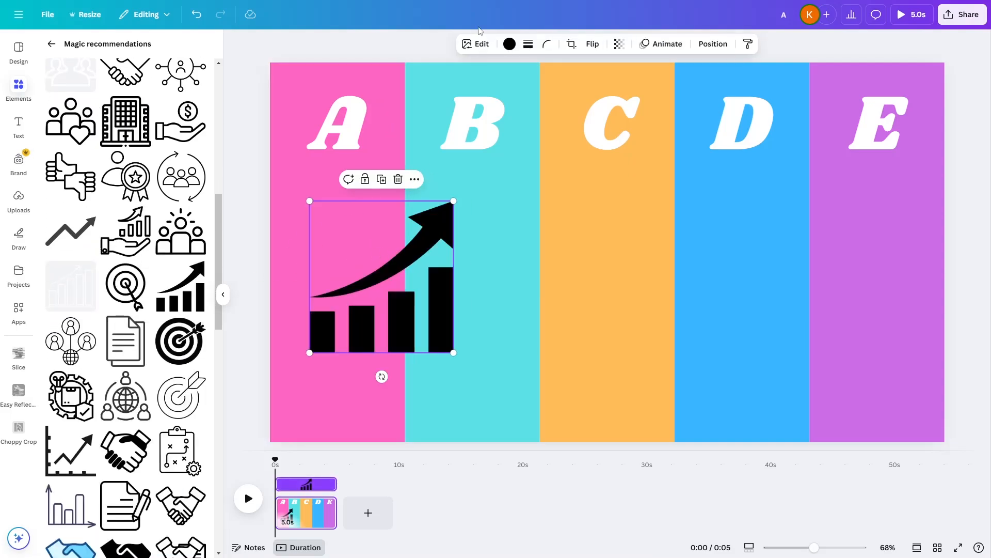
Colour the bar chart graphic white, shrink it and centre it below the letter A in the pink stripe
click(509, 45)
click(196, 287)
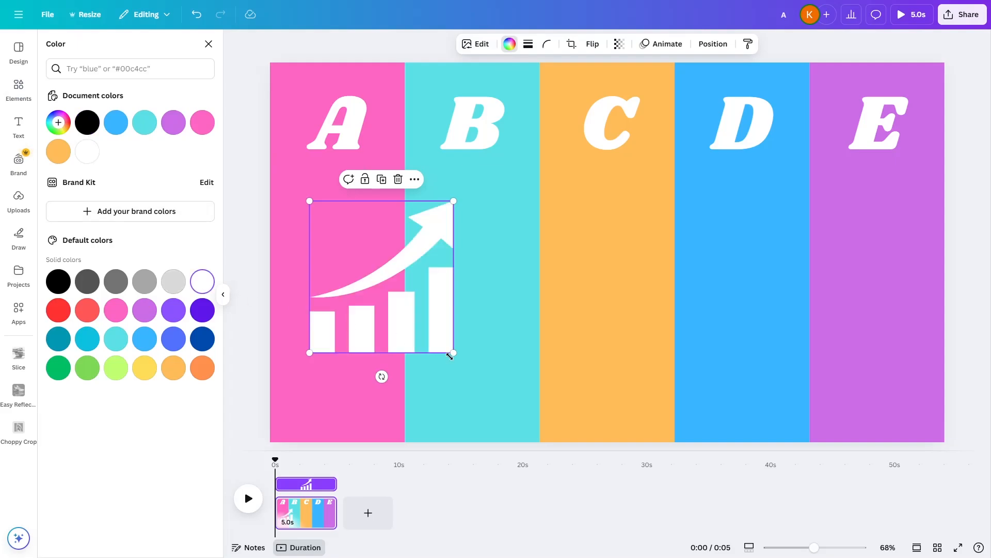
drag(445, 364, 349, 265)
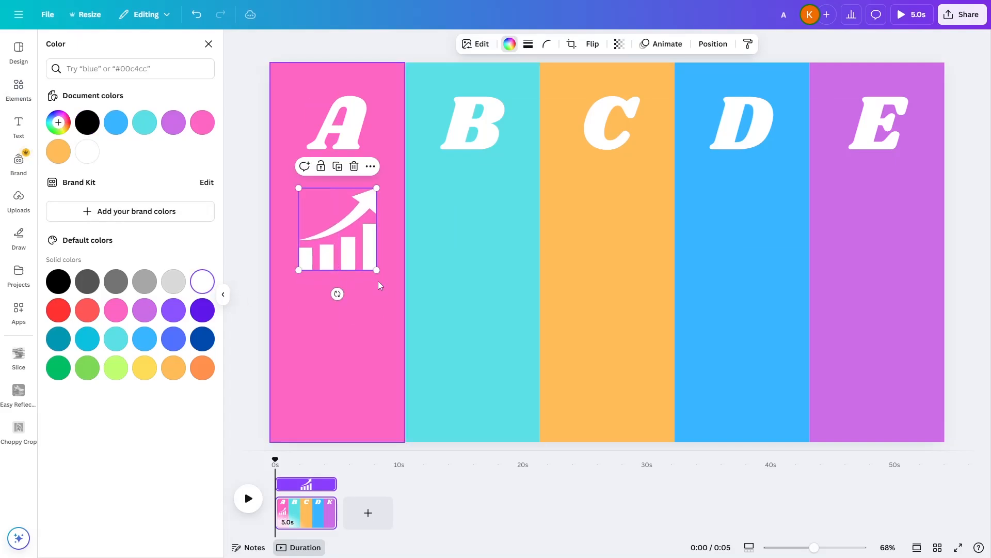
click(209, 46)
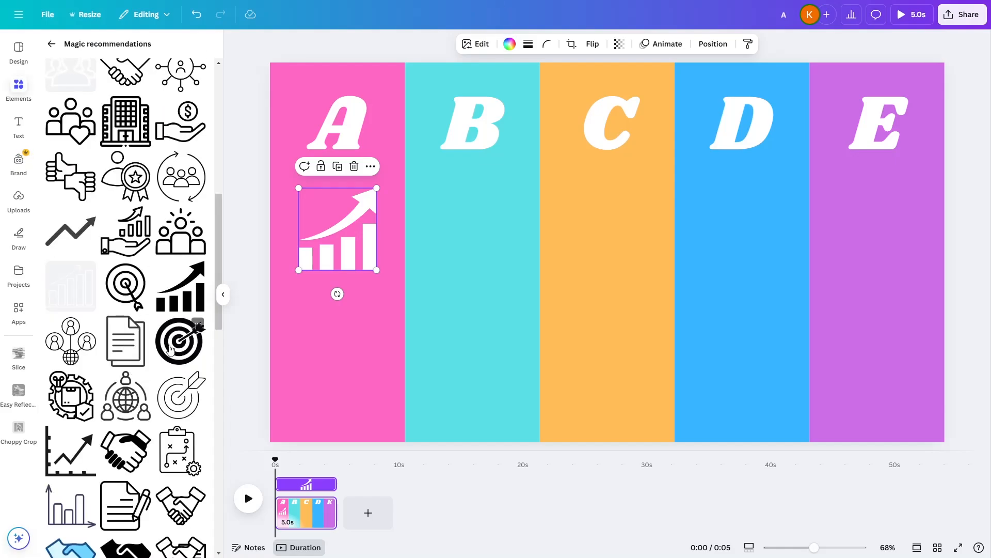
Add the stacked documents graphic, colour it white, shrink it and centre it below the letter B in the turquoise stripe
click(132, 354)
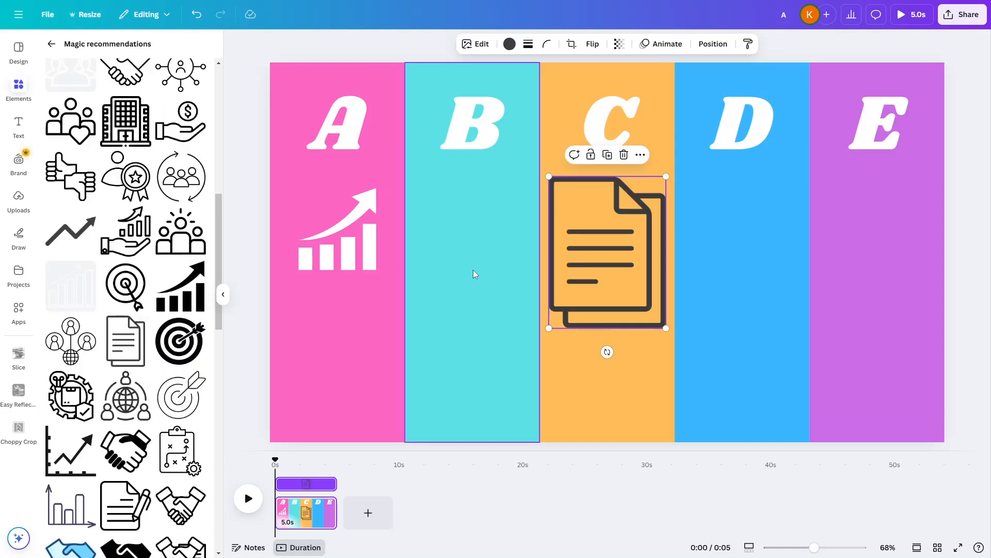
click(509, 44)
click(202, 282)
drag(666, 328, 496, 254)
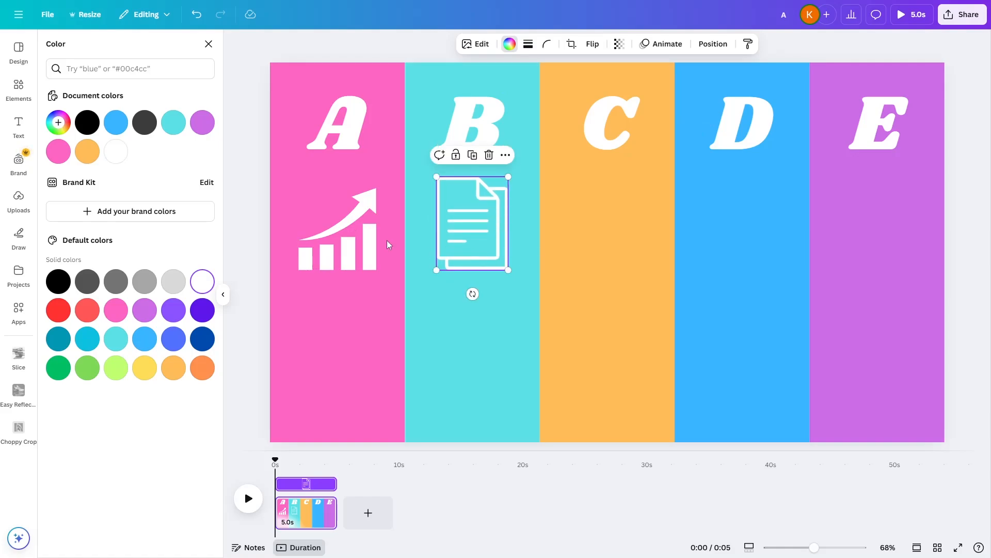
click(209, 44)
Add the solid black handshake graphic, colour it white, shrink it and centre it below the letter C in the orange stripe
scroll(133, 295, down, 8)
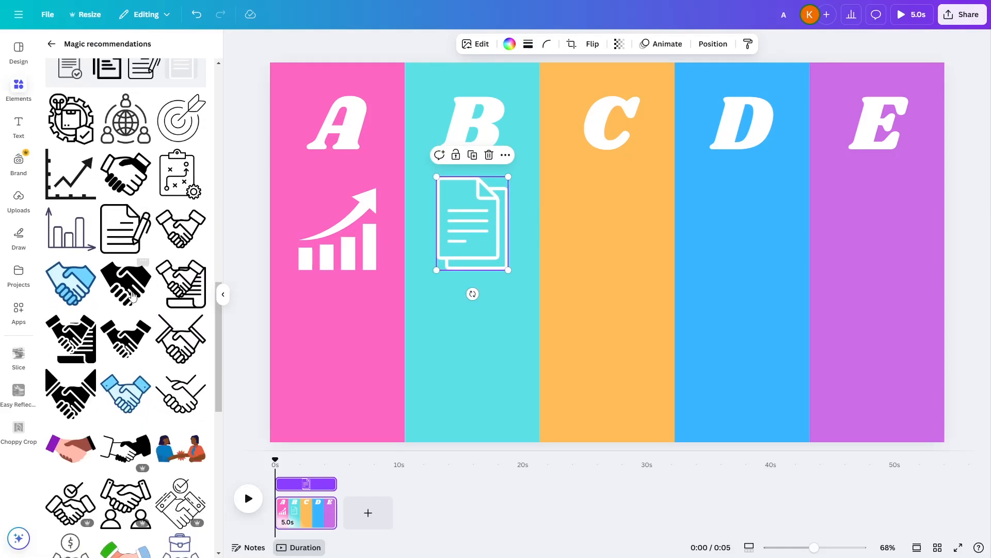
click(133, 284)
click(510, 43)
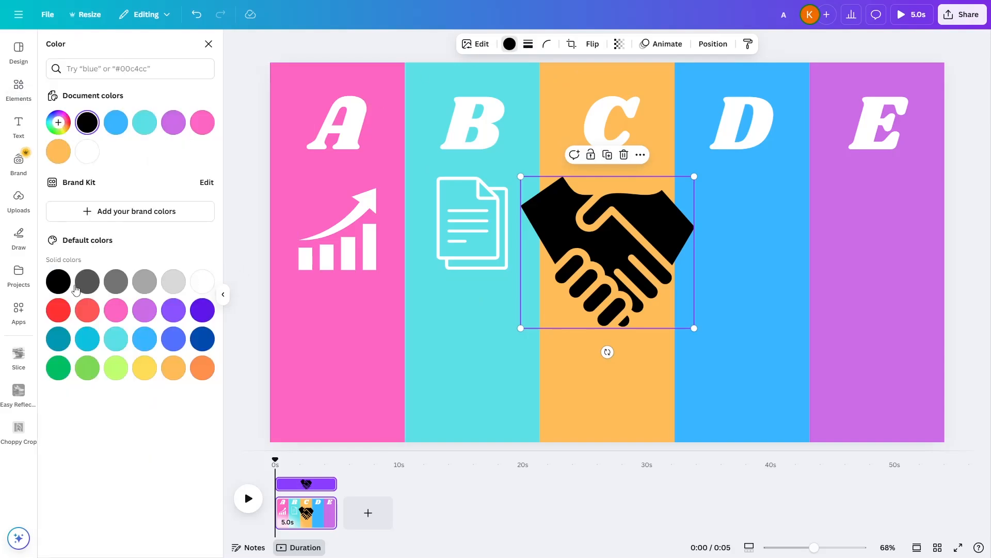
click(211, 281)
drag(521, 176, 613, 257)
drag(661, 300, 615, 235)
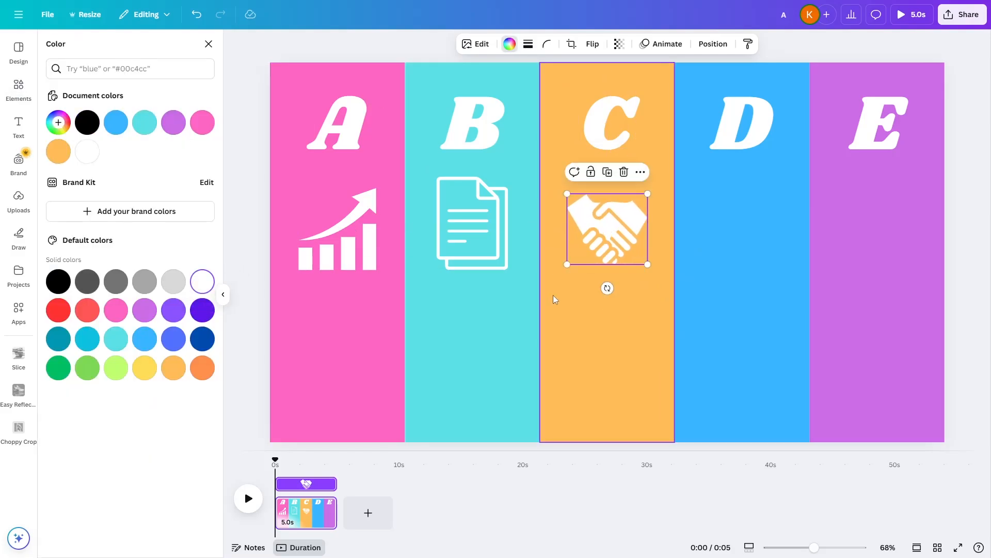
click(208, 44)
Leave the Magic recommendations and search the graphics for "ICON"
scroll(141, 458, down, 5)
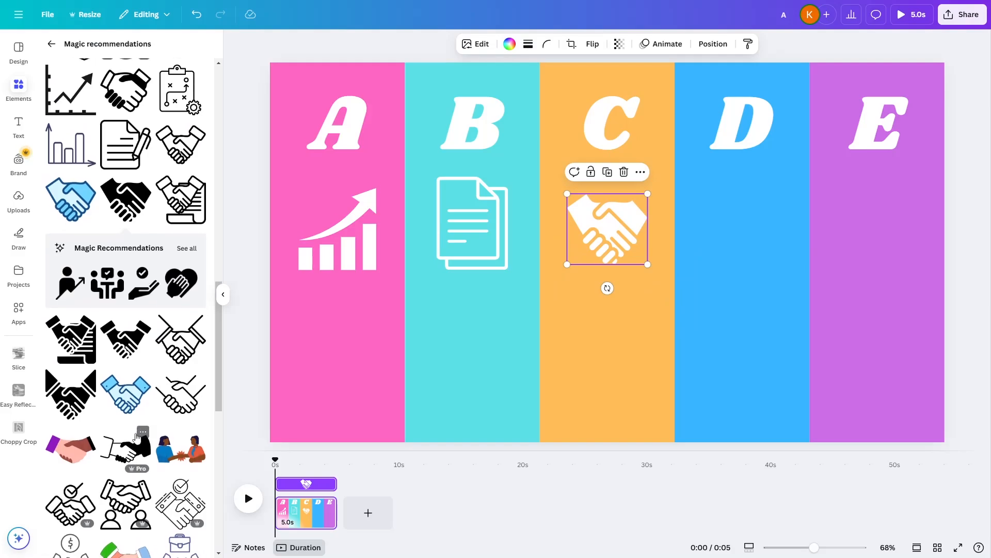
scroll(141, 458, down, 5)
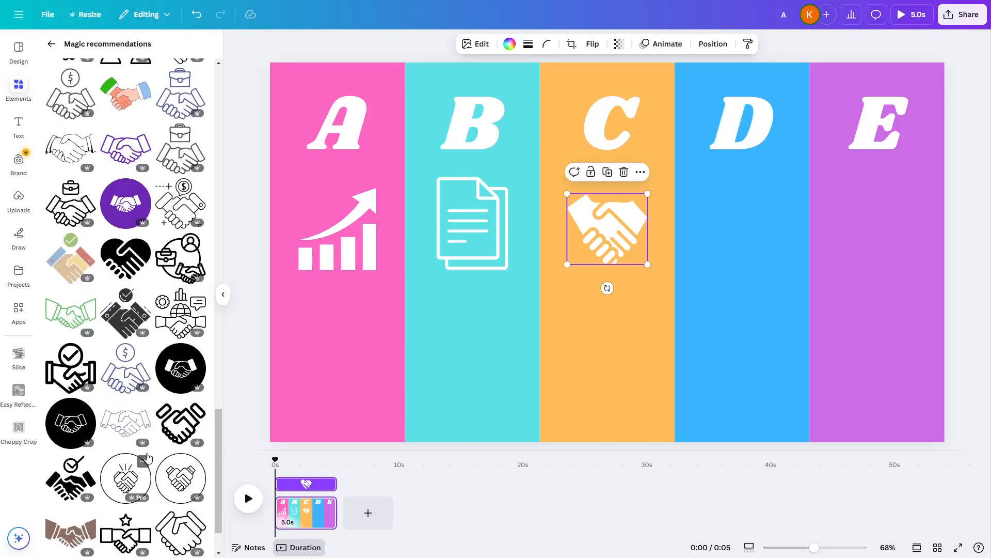
click(52, 47)
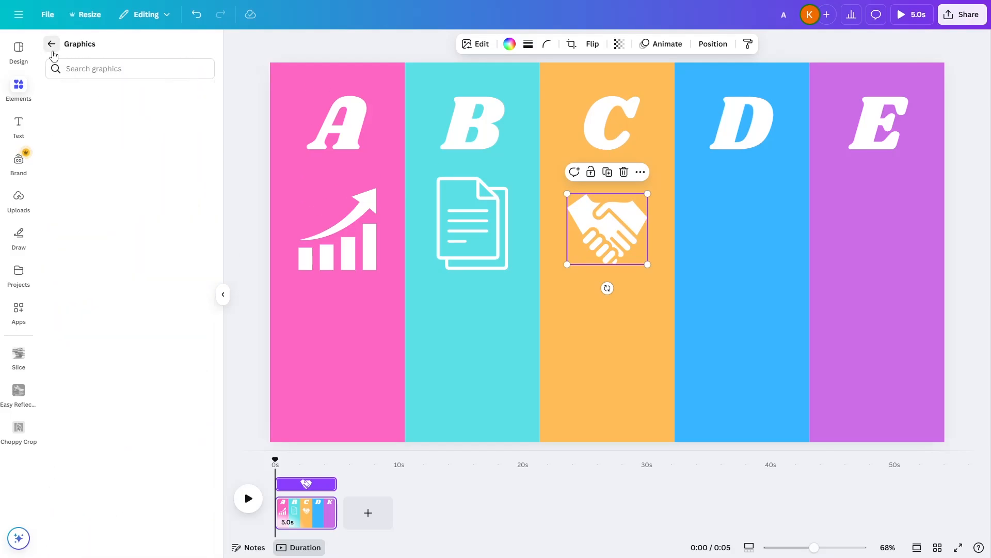
click(124, 69)
text(ICON)
key(Return)
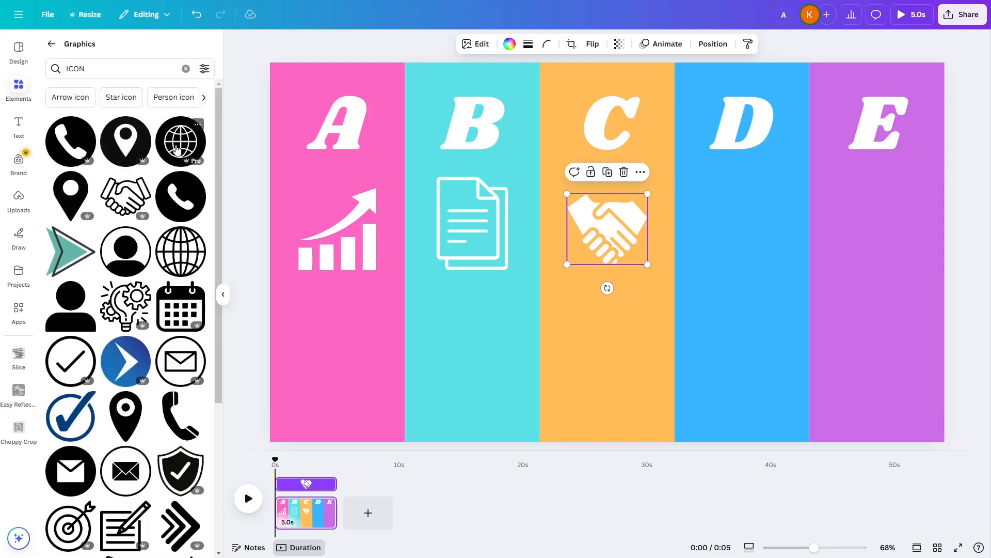
Add the circled globe graphic, colour it white, shrink it and centre it below the letter D in the blue stripe
click(177, 150)
click(509, 44)
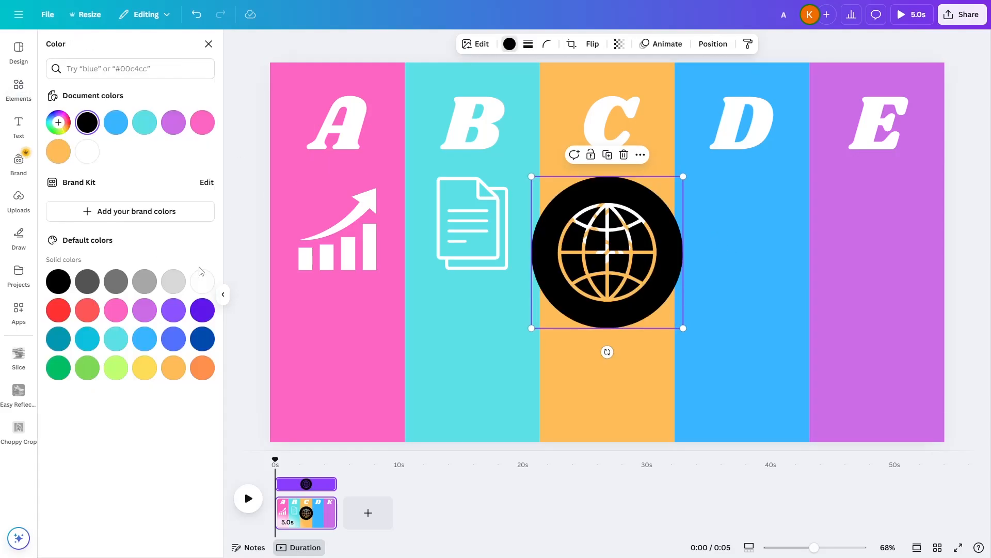
click(202, 282)
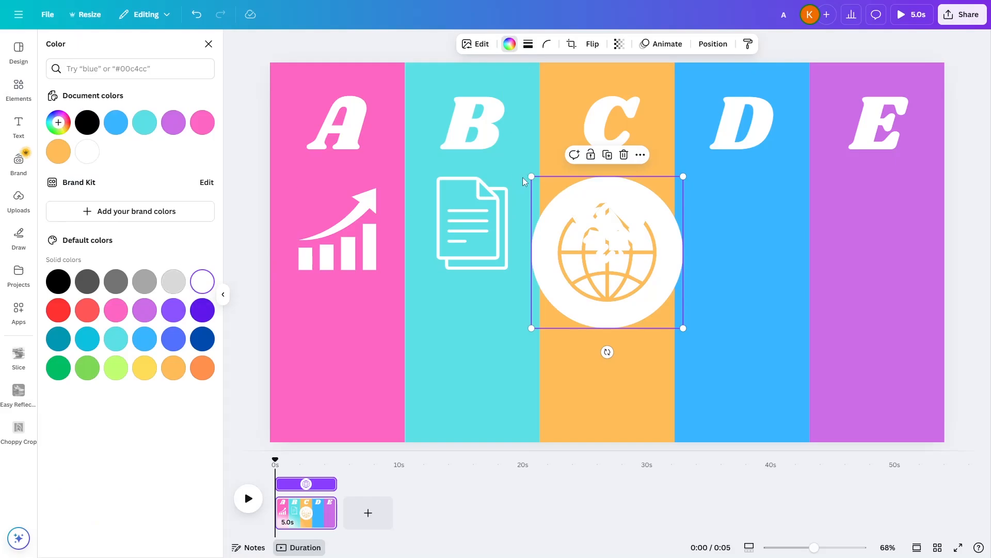
drag(531, 176, 604, 245)
drag(651, 294, 746, 237)
click(205, 47)
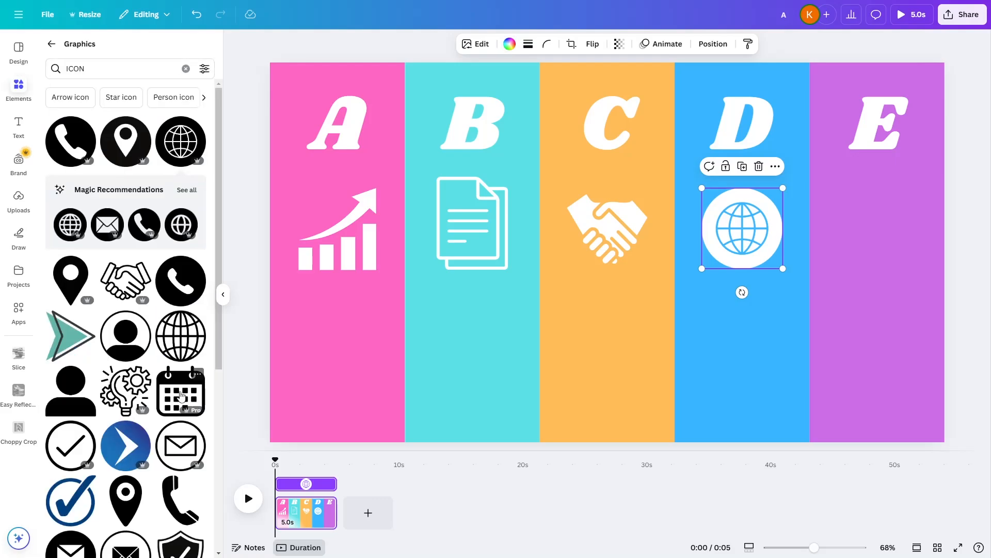
Add the solid telephone handset graphic, colour it white, shrink it and centre it below the letter E in the purple stripe
scroll(171, 403, down, 4)
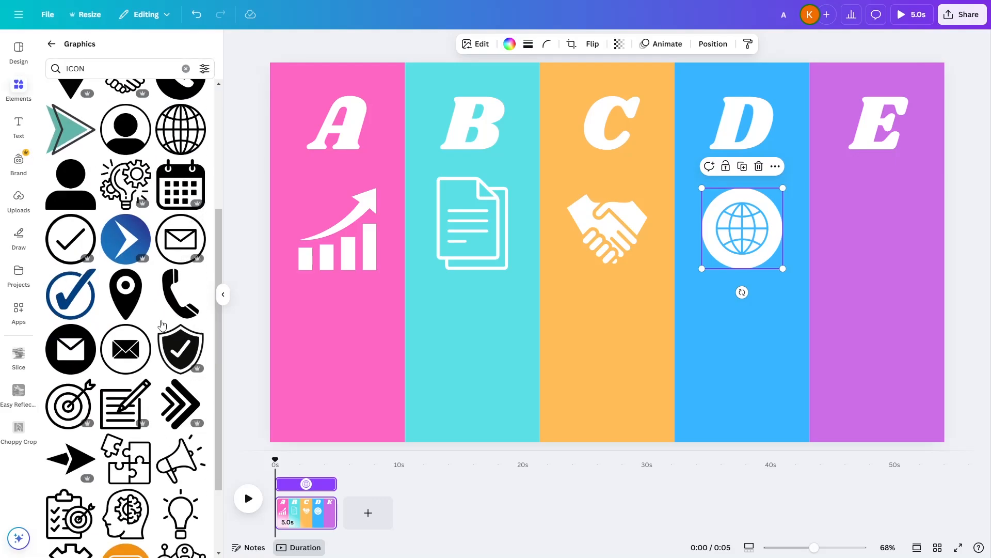
click(178, 286)
click(509, 44)
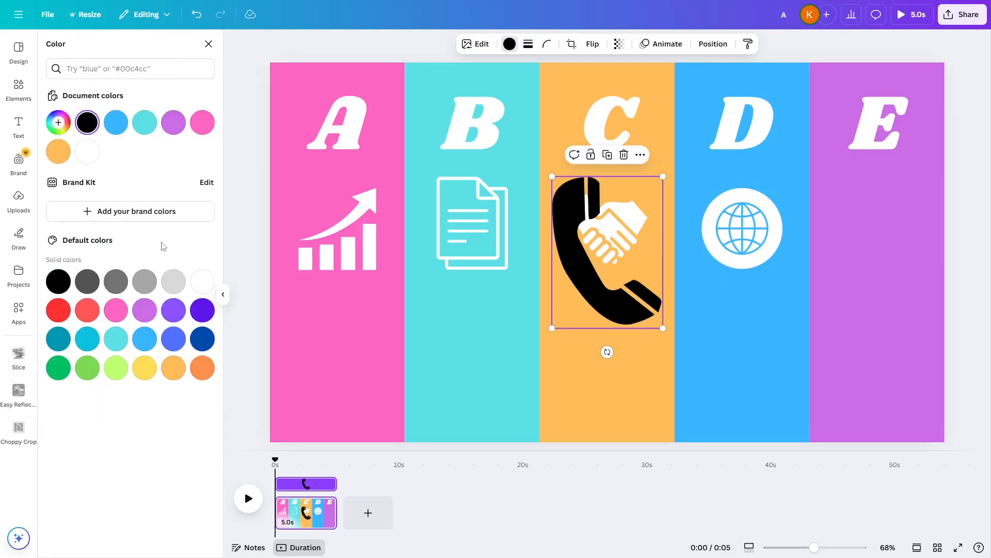
click(202, 282)
drag(553, 176, 591, 230)
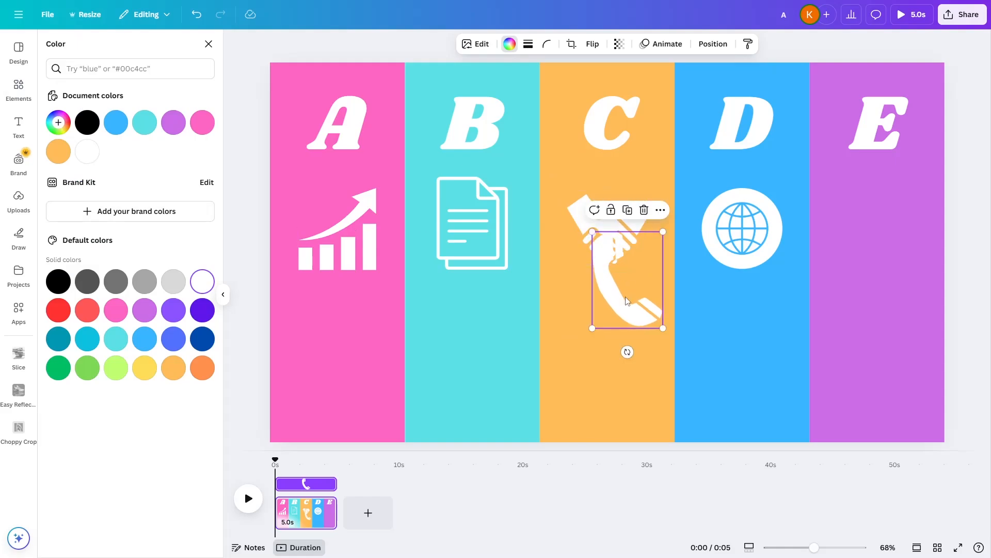
drag(625, 297, 869, 251)
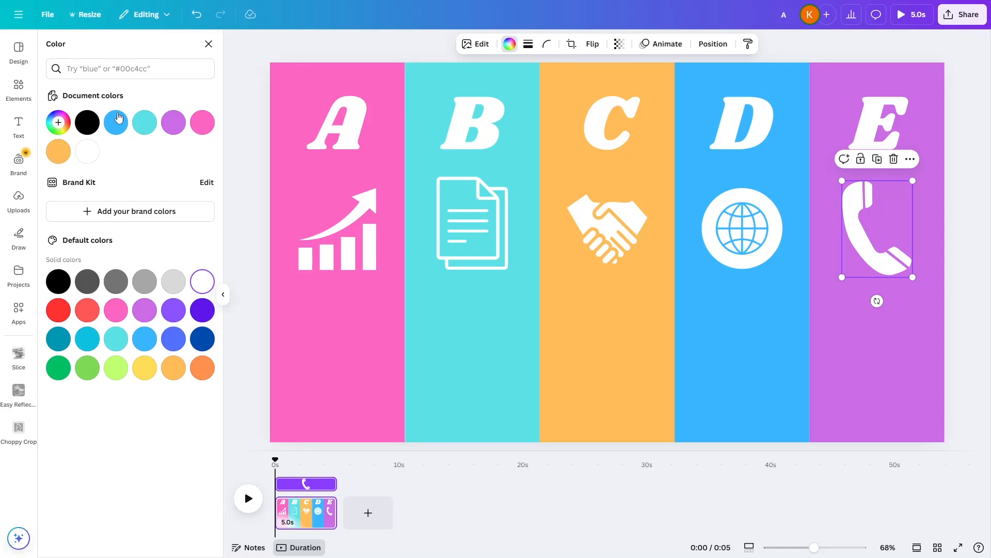
click(209, 44)
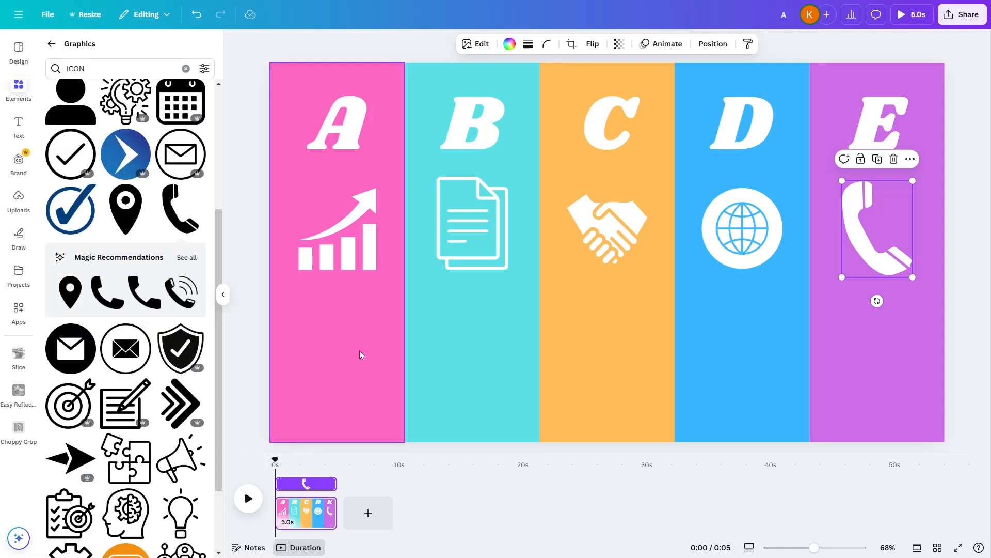
Add a body text box reading "Lorem ipsum dolor sit amet..." in the purple stripe
click(24, 122)
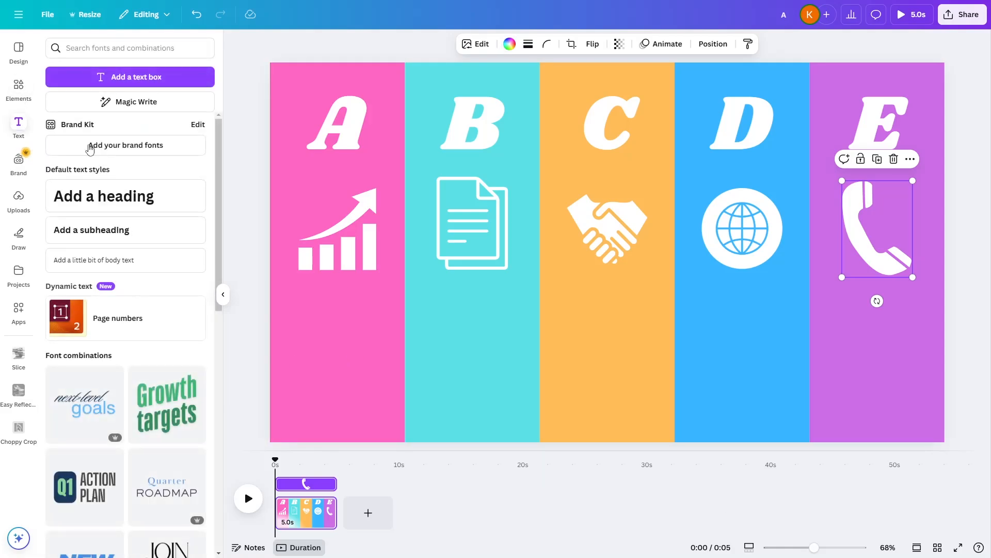
click(133, 265)
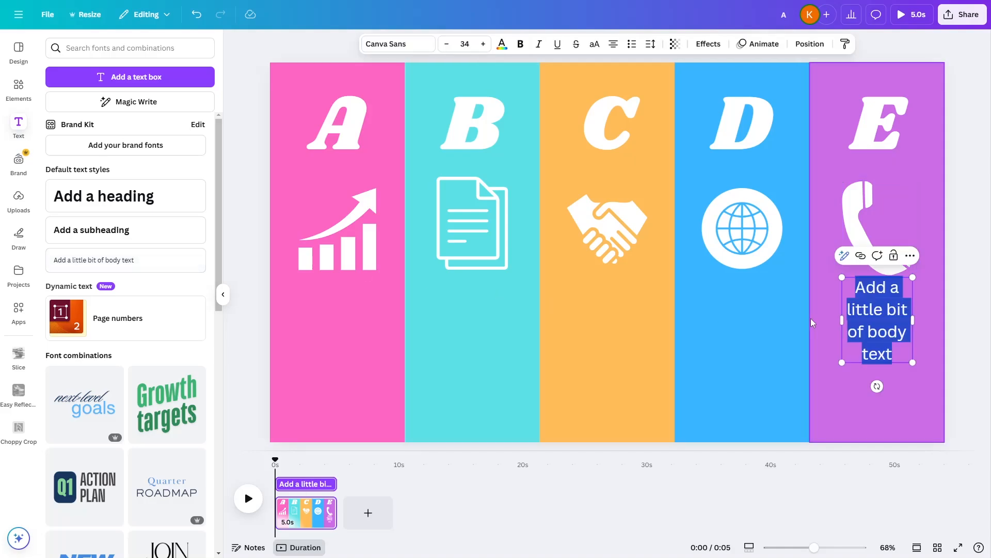
text(lo)
key(BackSpace)
text(o)
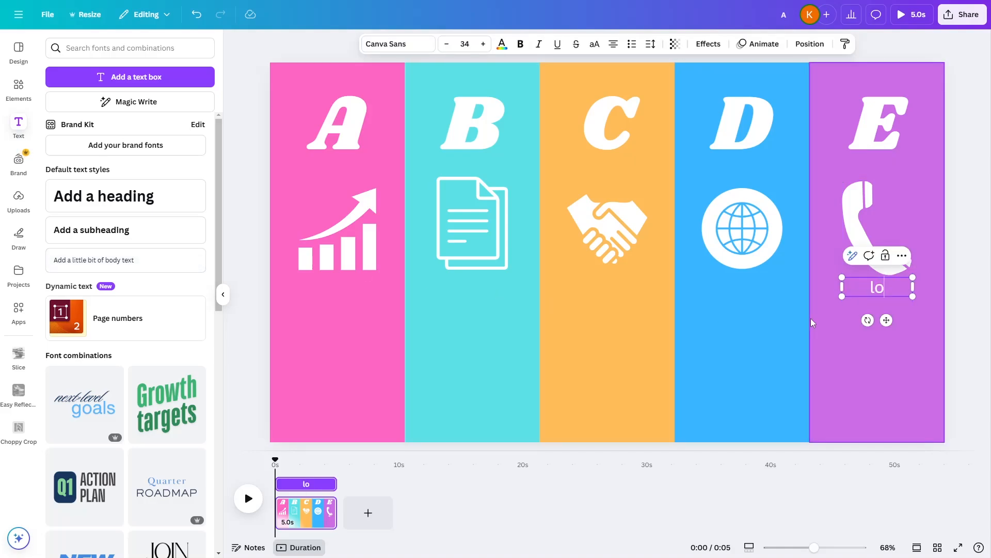
key(BackSpace)
key(BackSpace)
text(Lorem ipsu)
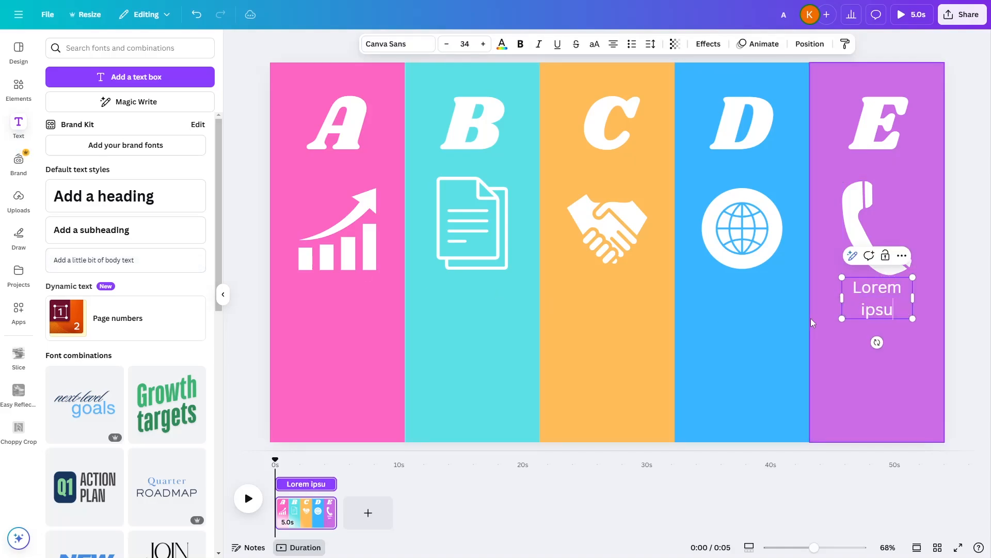
text(m dolor sit amet.)
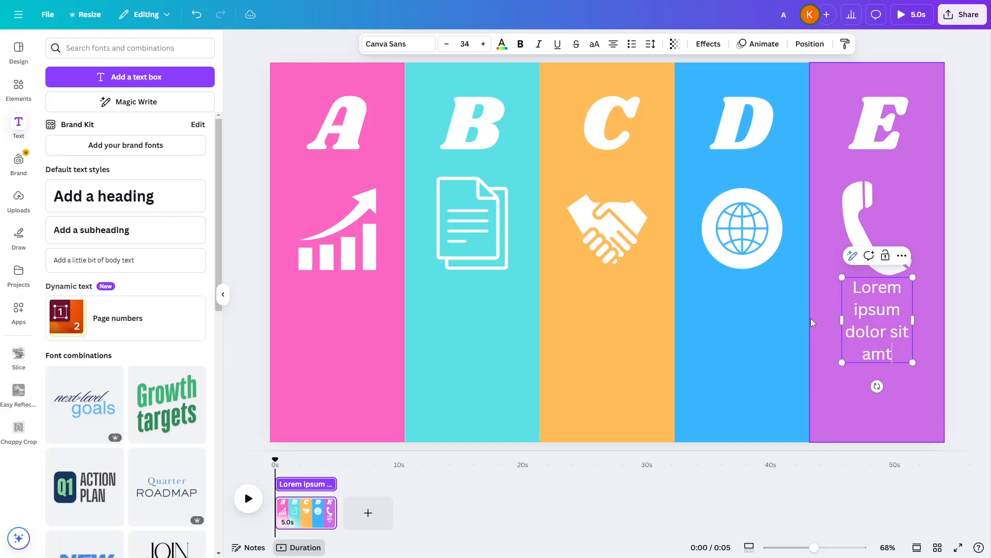
text(..)
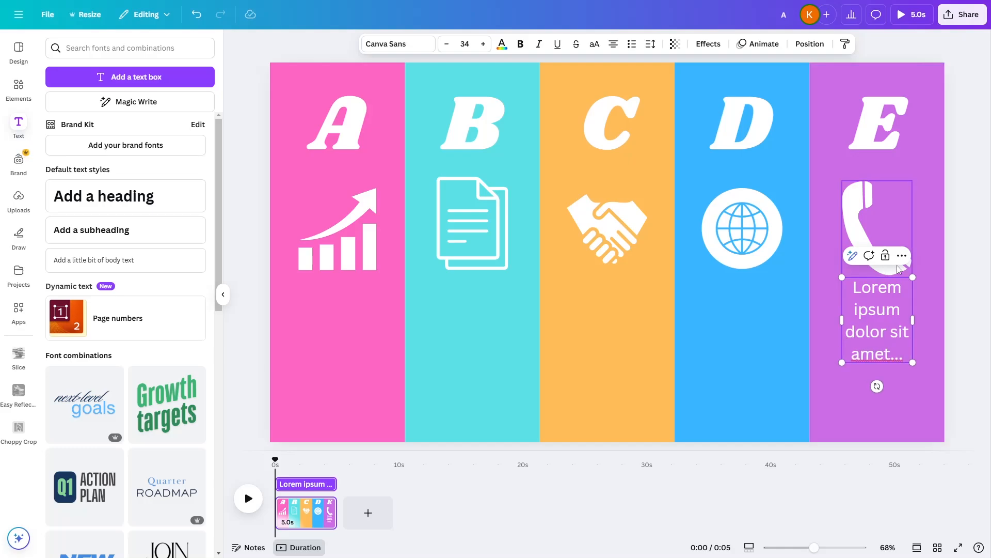
key(Escape)
Duplicate the body text and centre one copy below the icon in each of the five stripes, all at the same height
drag(898, 301, 502, 343)
key(ctrl+d)
key(ctrl+d)
key(ctrl+d)
drag(495, 342, 355, 354)
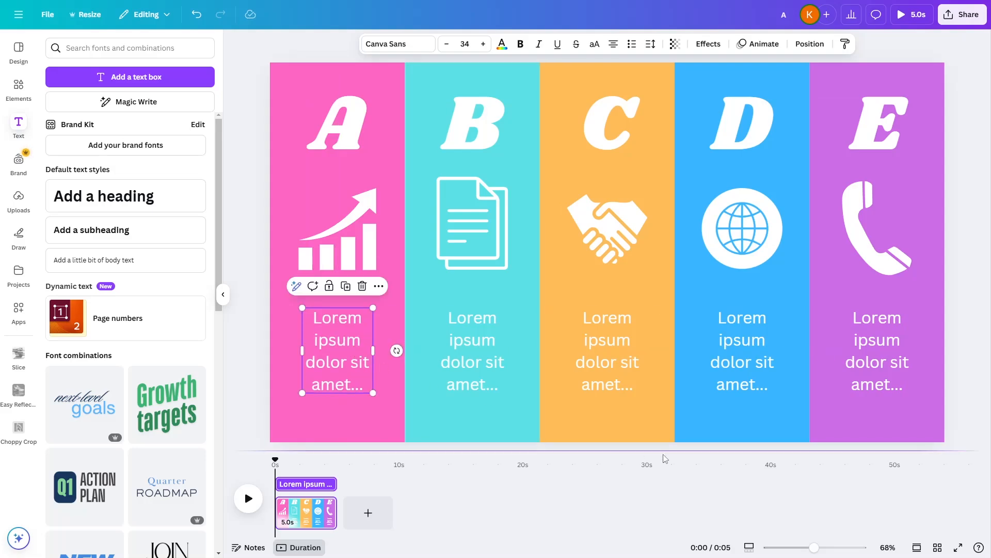
click(707, 494)
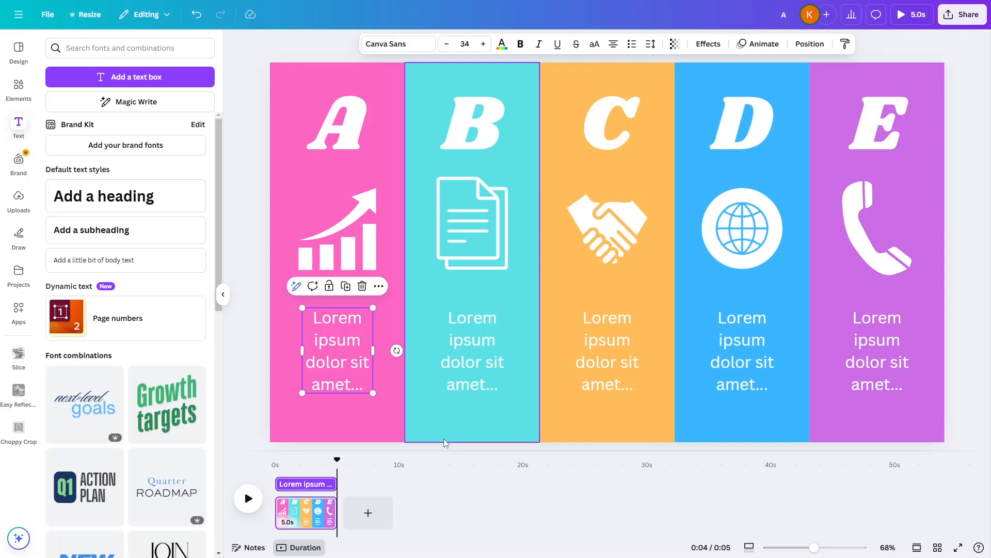
click(357, 261)
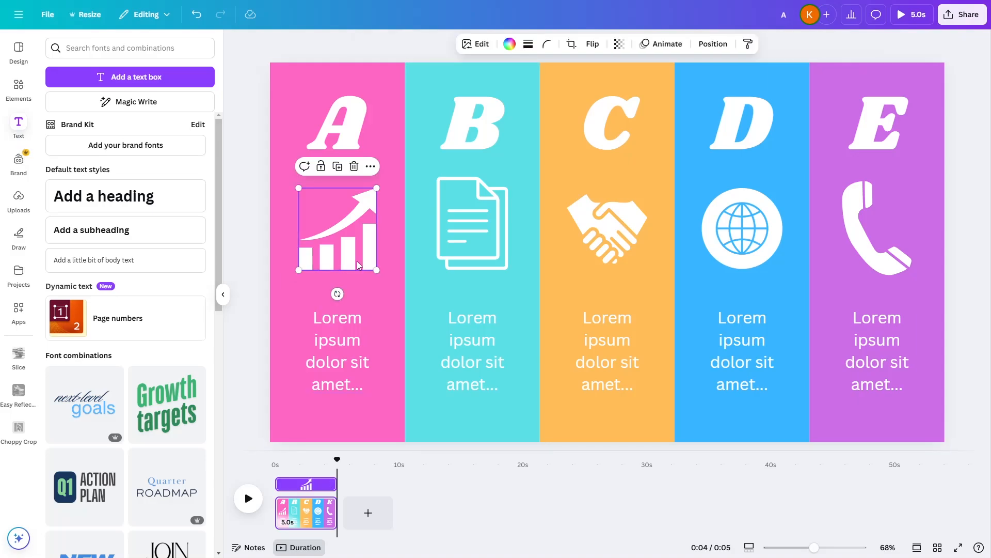
click(254, 244)
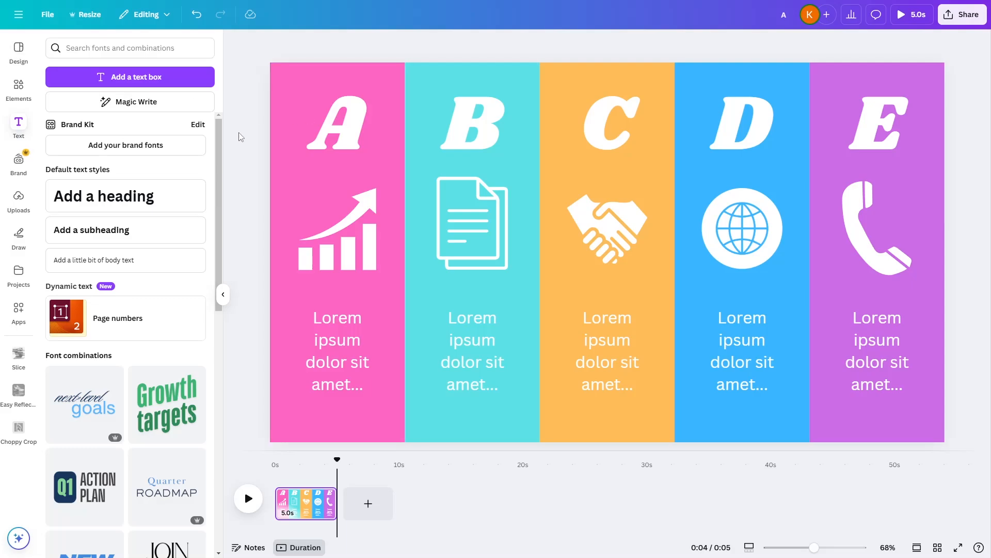
Hide the side panel and delete the turquoise, orange, blue and purple stripes with their letters, icons and texts, keeping only the pink stripe
click(223, 294)
drag(317, 44, 867, 448)
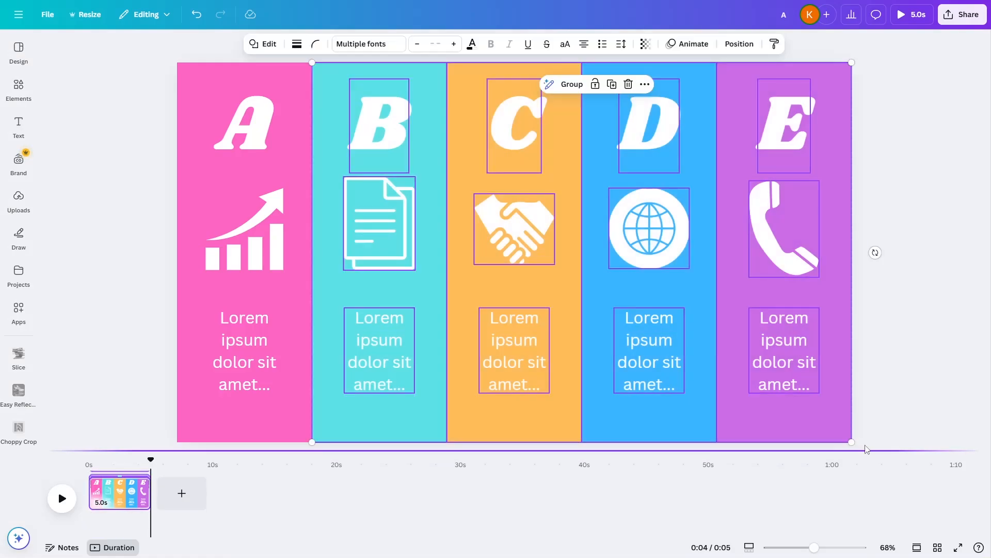
key(Delete)
Download the page with the pink A stripe as a PNG with a transparent background
click(962, 15)
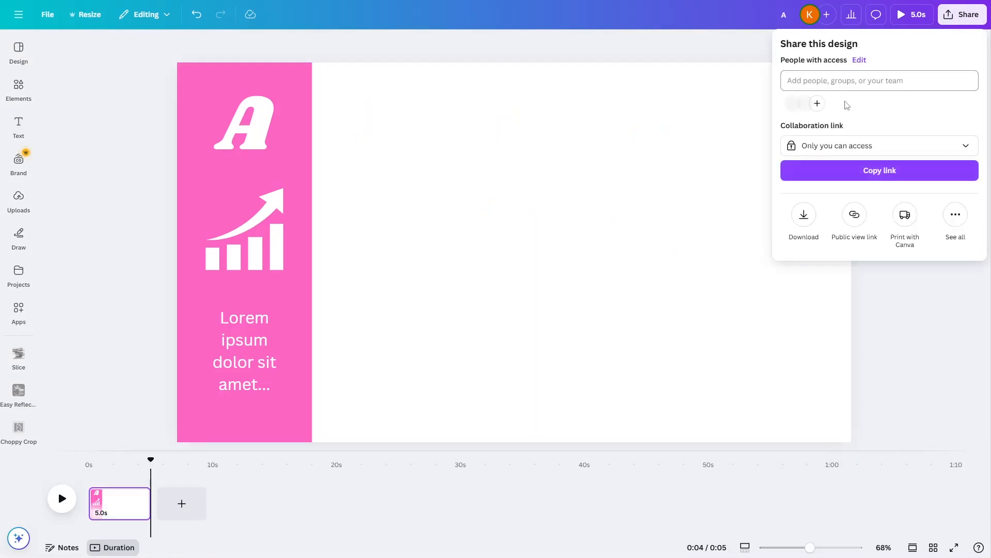
click(804, 214)
click(824, 87)
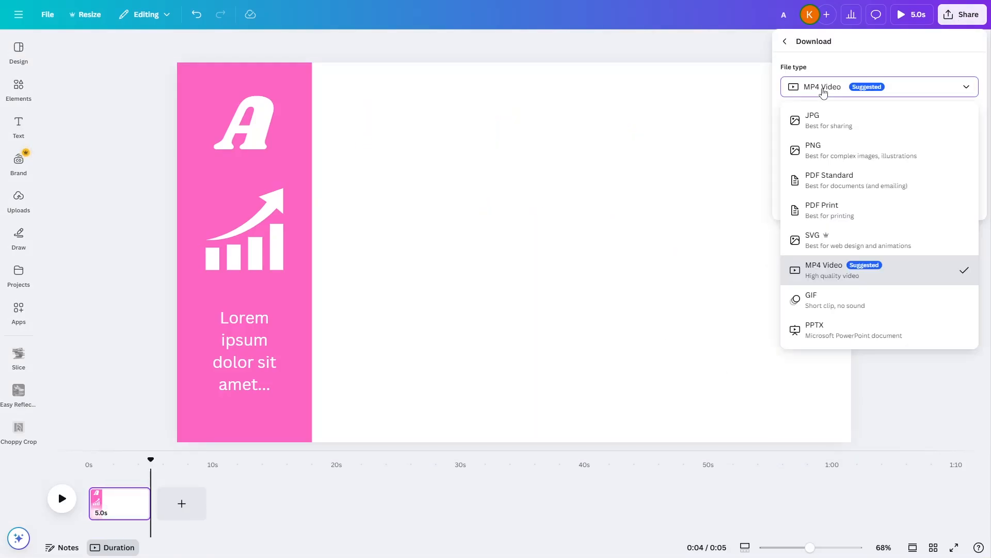
click(816, 149)
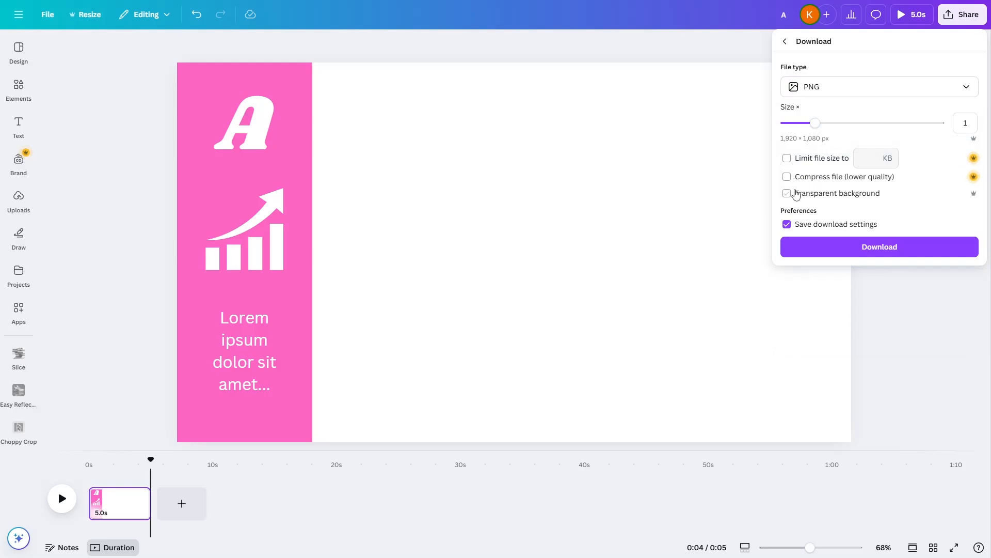
click(788, 194)
click(884, 248)
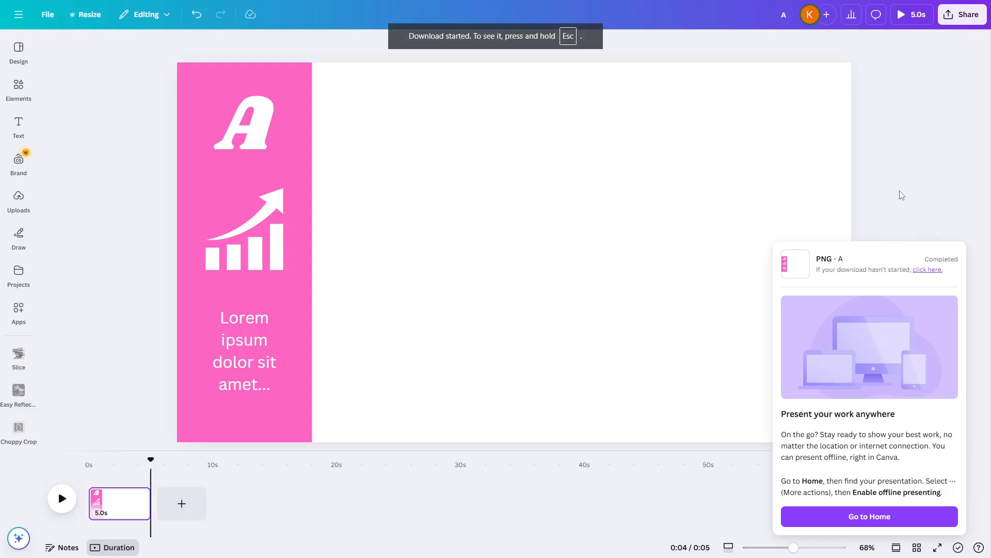
Restore the deleted stripes and delete everything except the turquoise stripe with its letter B, documents icon and text
key(ctrl+z)
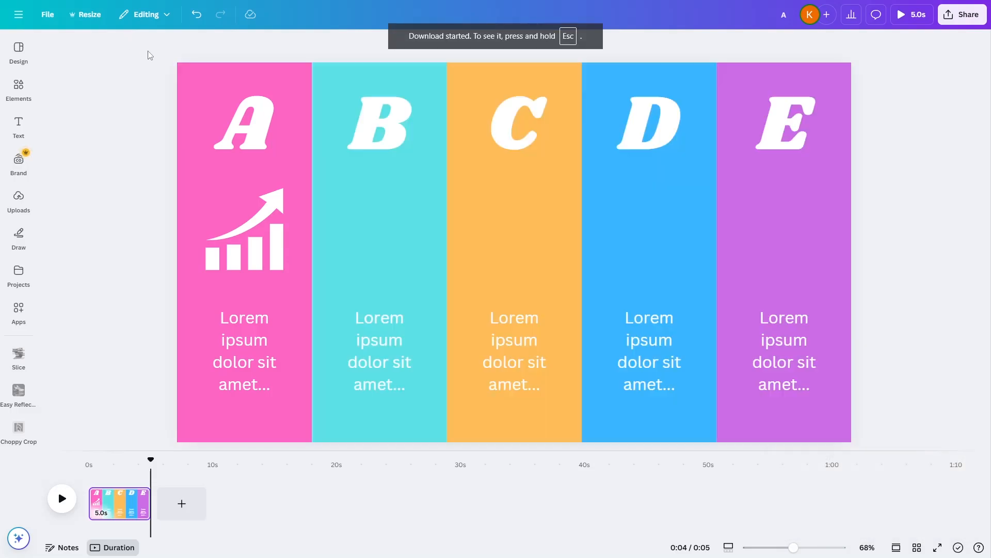
drag(136, 42, 279, 442)
key(Delete)
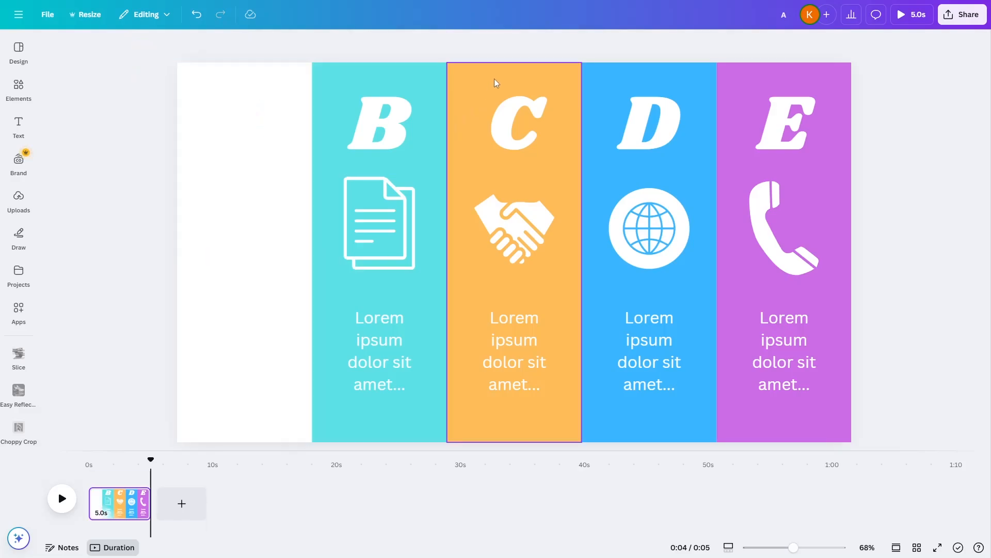
drag(498, 40, 871, 436)
key(Delete)
click(325, 312)
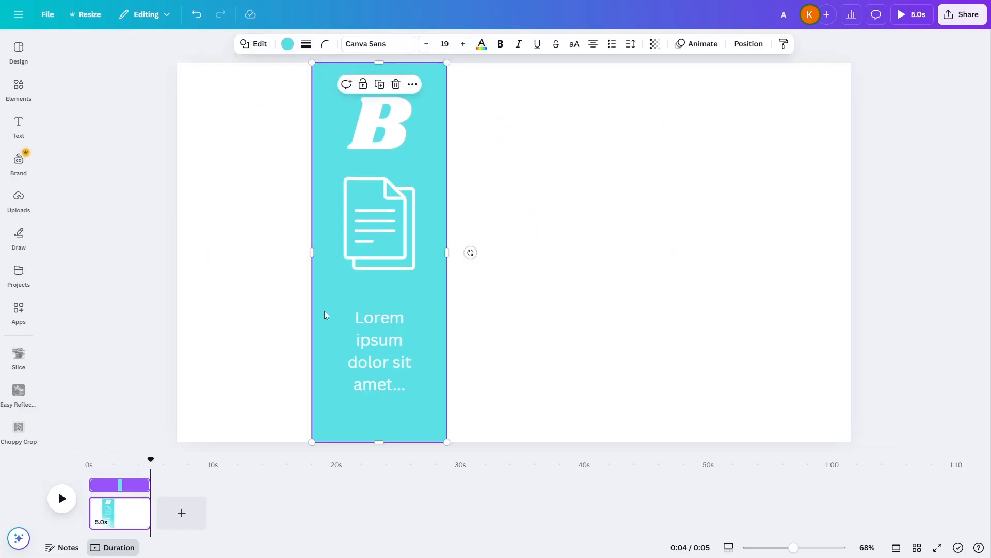
Extend the turquoise B stripe to the page's left edge and download the page as a PNG with a transparent background
drag(312, 253, 176, 255)
click(144, 263)
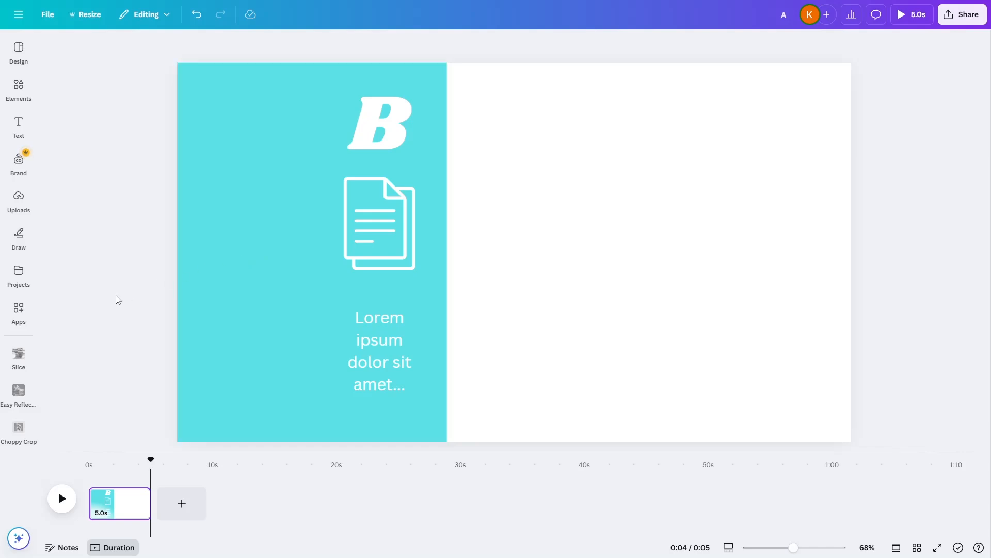
click(959, 18)
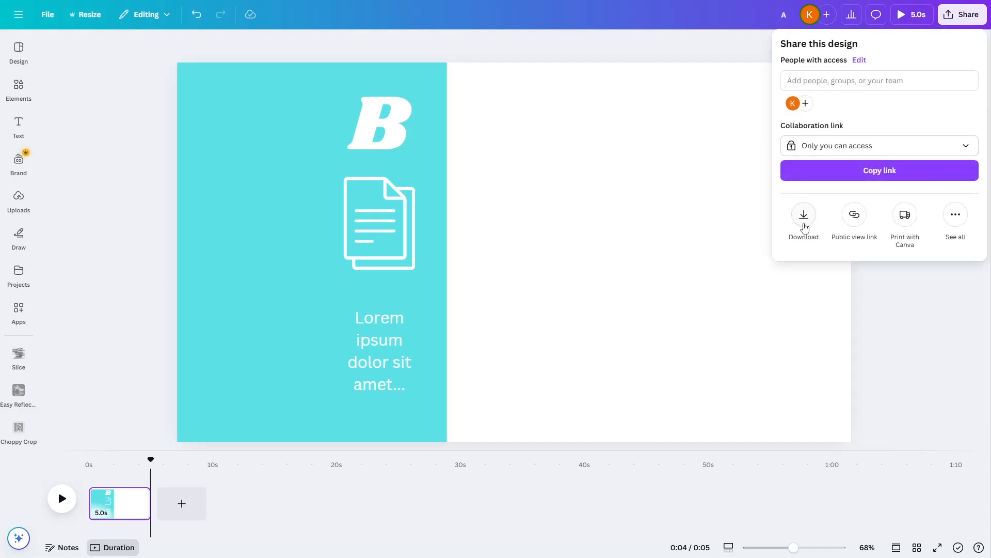
click(805, 227)
click(814, 245)
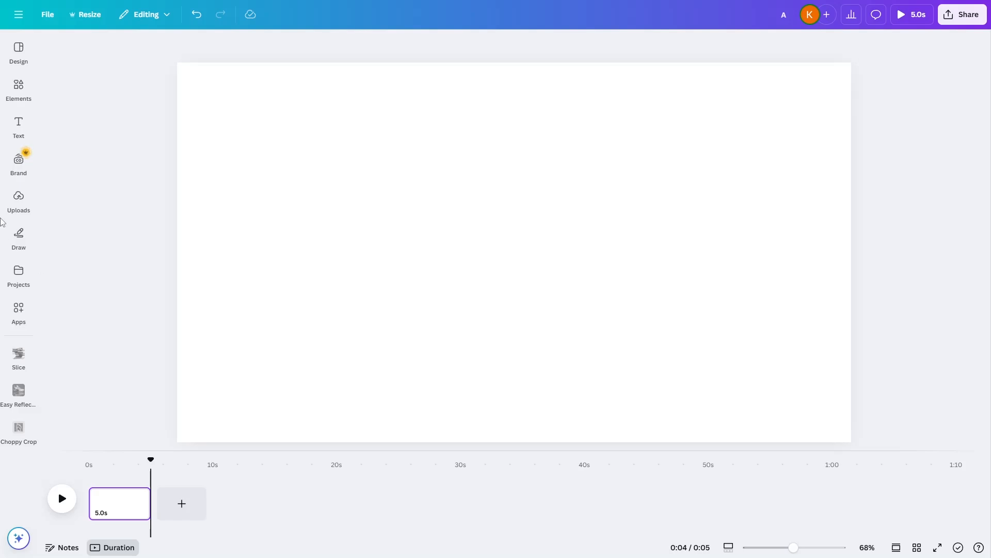
Upload the "tongtips lightbulb" image from the Documents folder
click(19, 212)
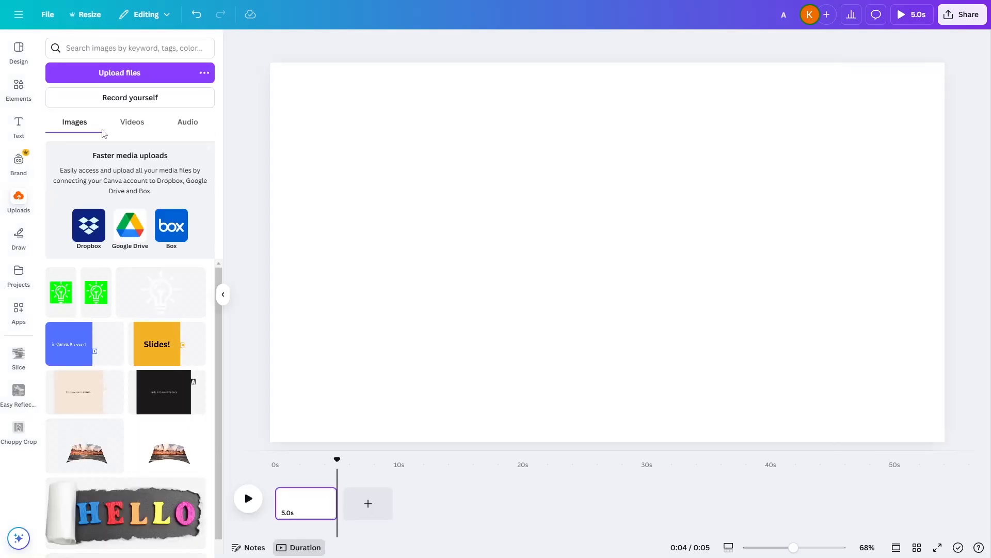
click(141, 73)
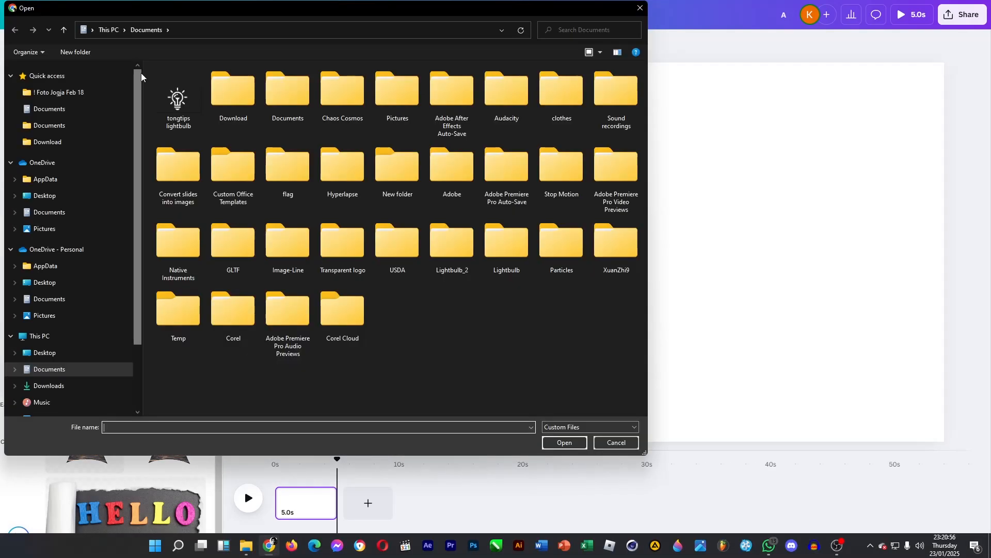
double_click(173, 82)
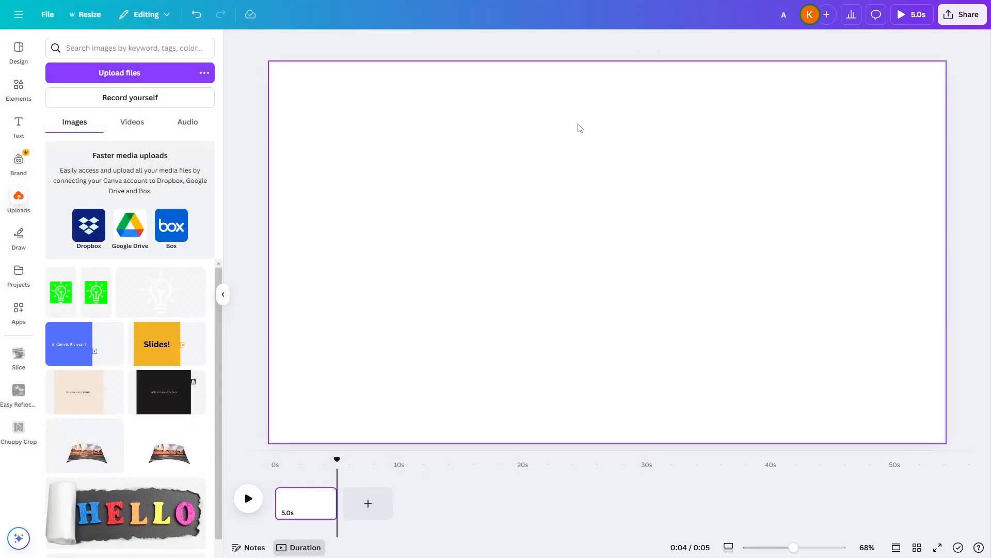
Try turquoise and several blues as the page background, then set it to the solid deep violet
click(386, 182)
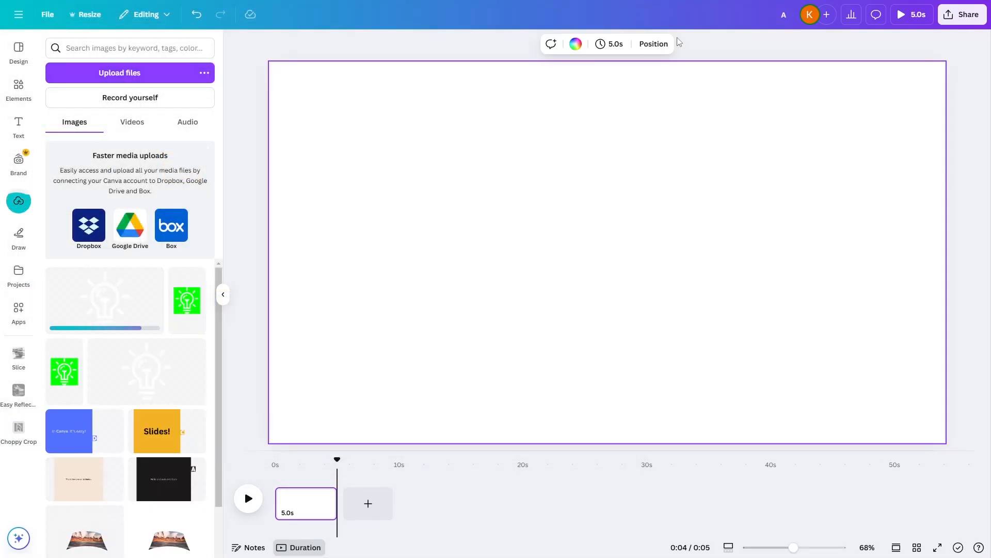
click(576, 44)
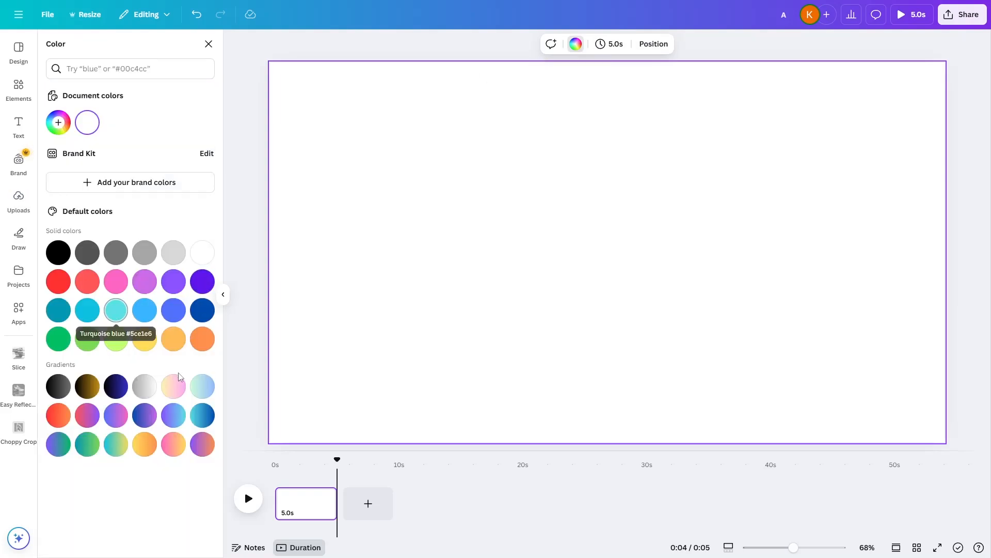
click(120, 313)
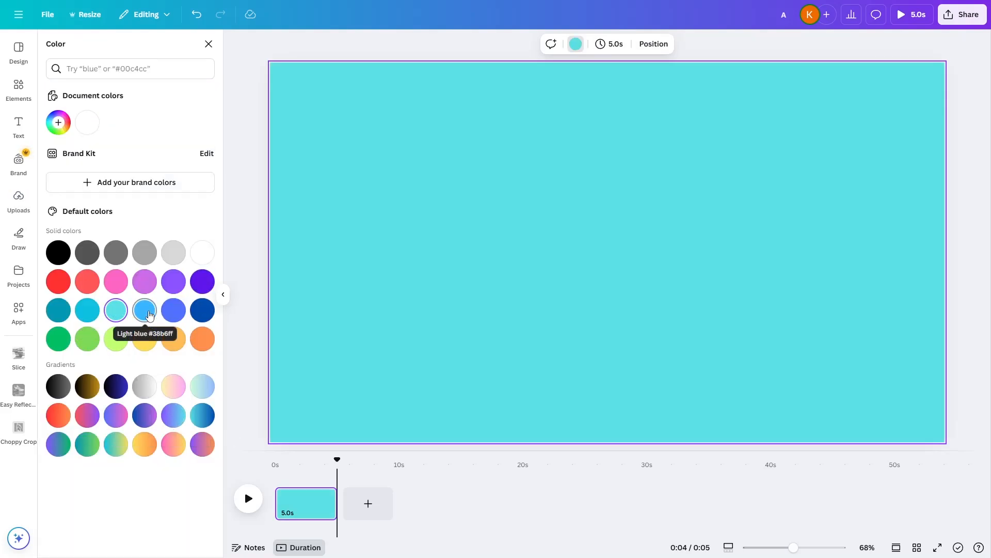
click(144, 312)
click(202, 310)
click(173, 311)
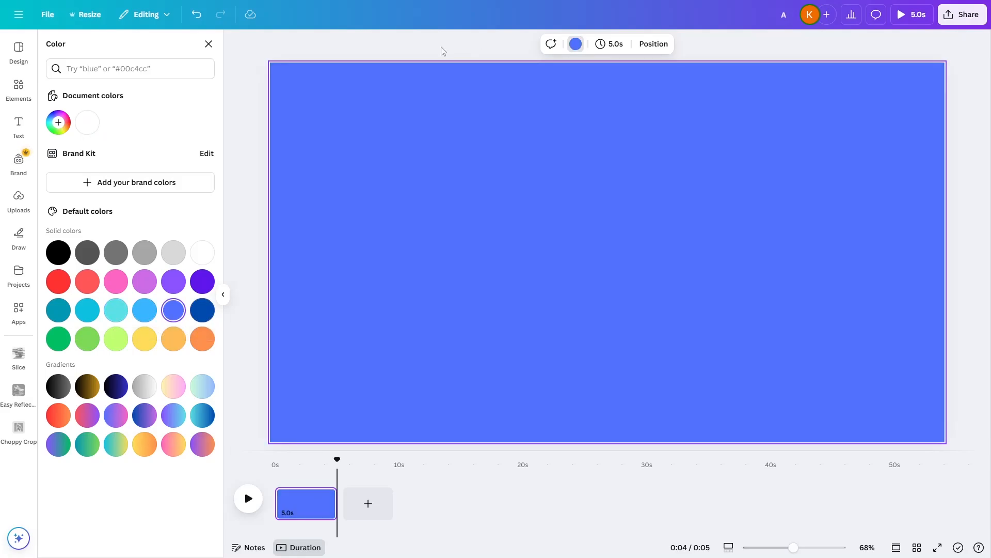
click(202, 281)
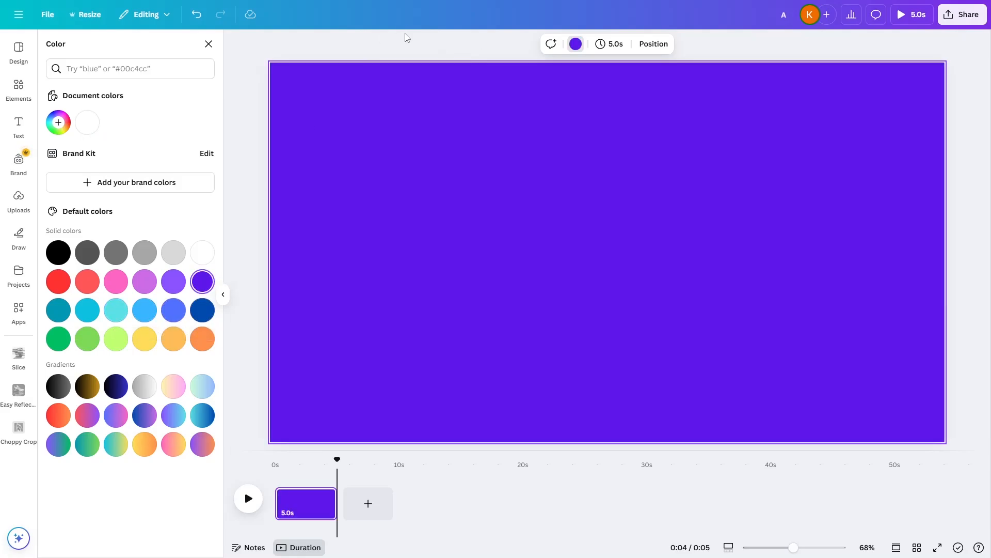
Place the uploaded white lightbulb image on the violet page, aligned to the top-left corner and enlarged to fill the page
click(18, 202)
click(129, 310)
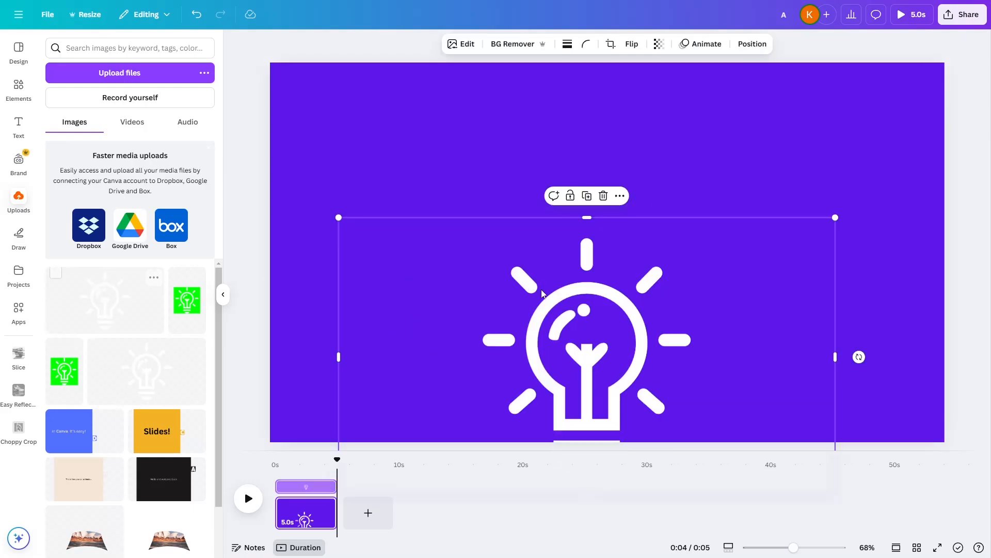
drag(542, 294, 473, 139)
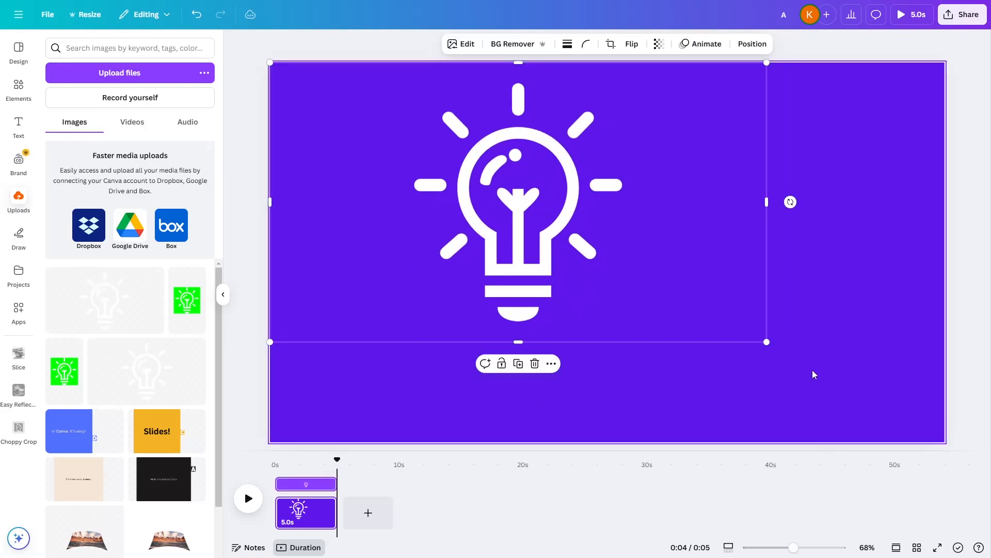
drag(767, 342, 940, 439)
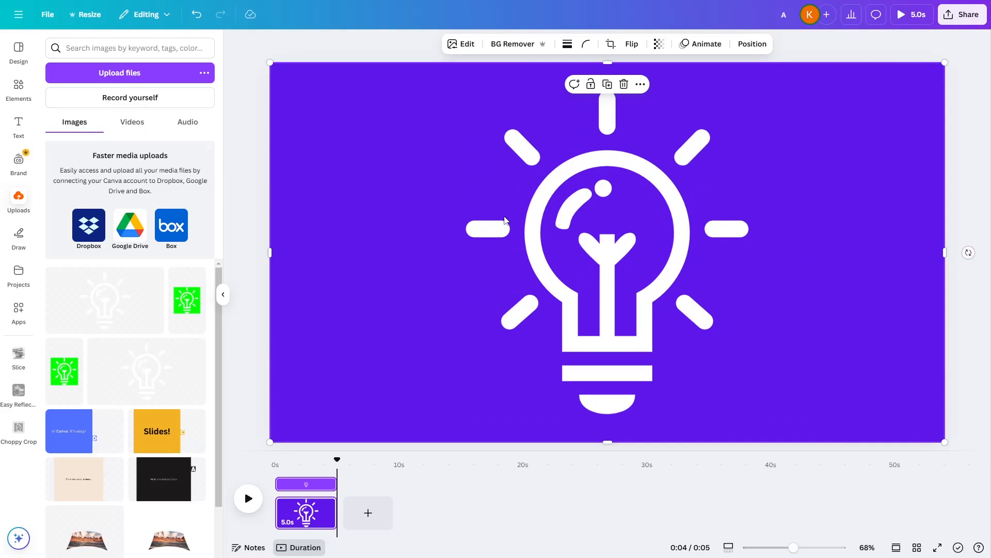
click(350, 49)
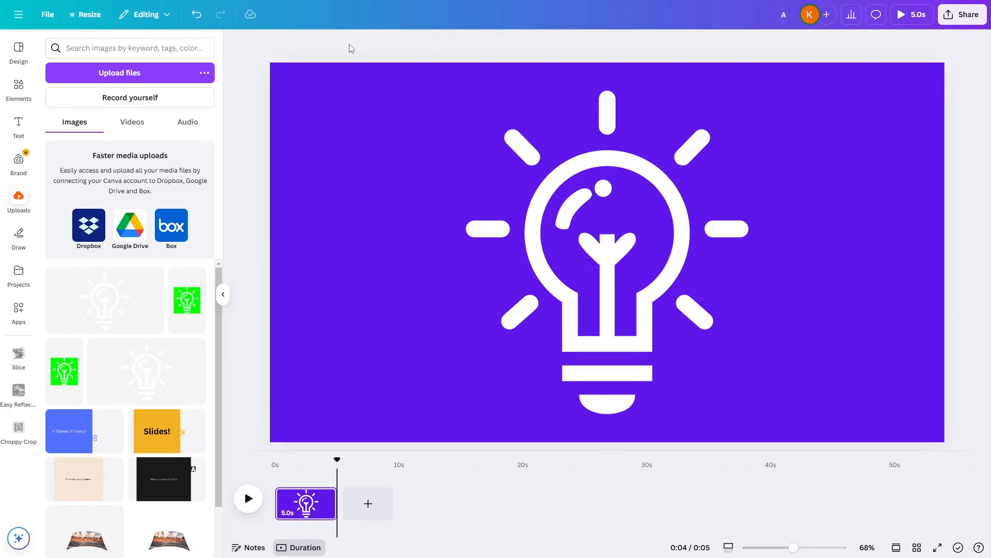
Upload the five stripe images A, A (1), A (2), A (3) and A (4) from the Downloads folder
click(132, 73)
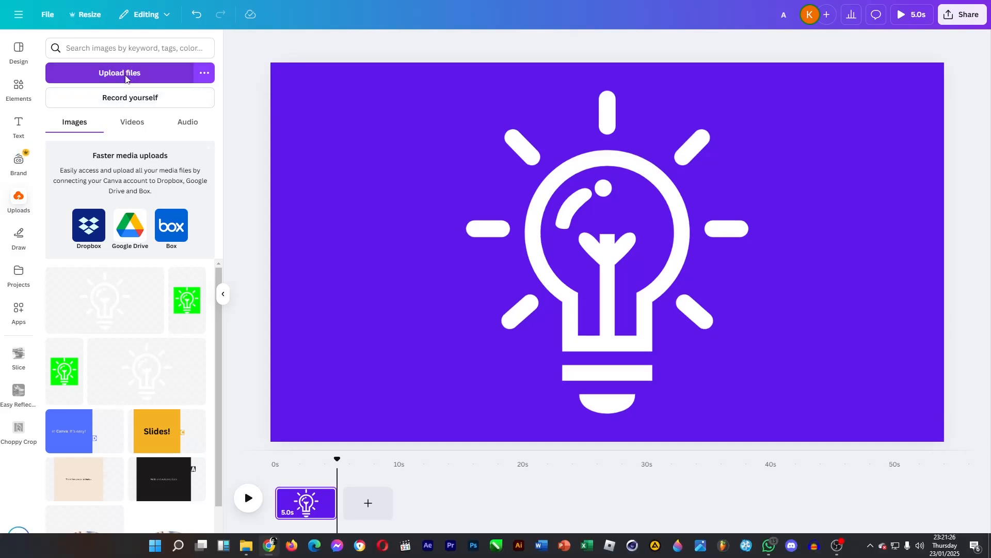
click(49, 386)
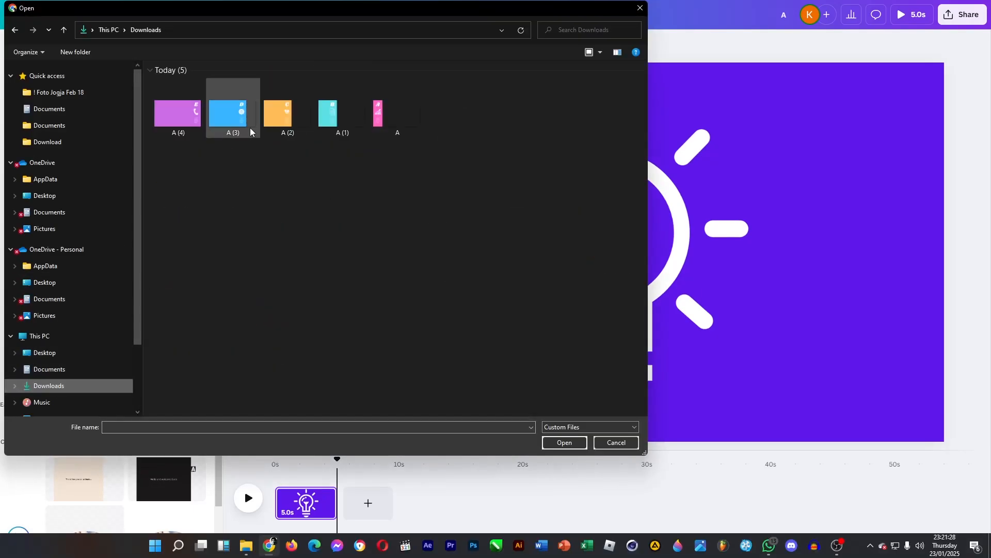
drag(458, 111, 170, 155)
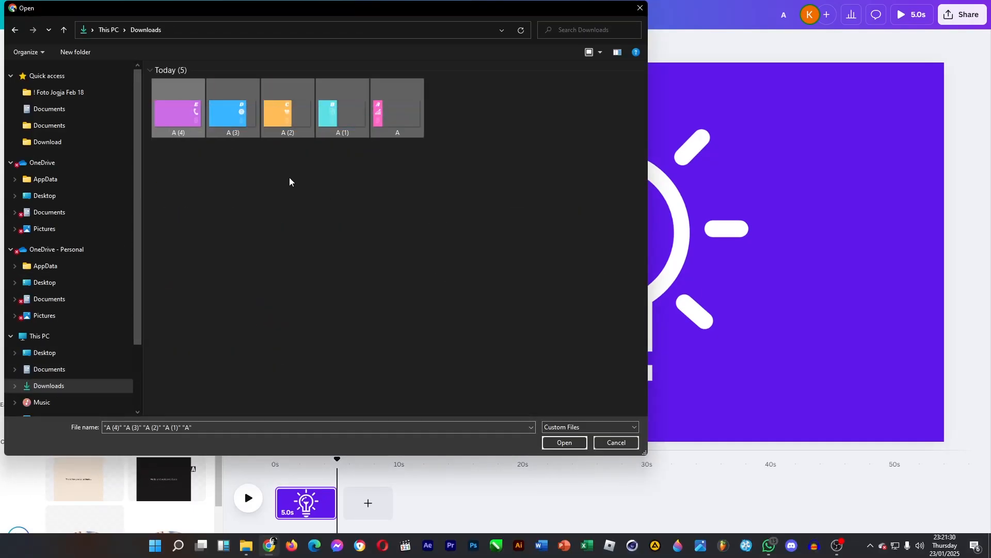
click(557, 443)
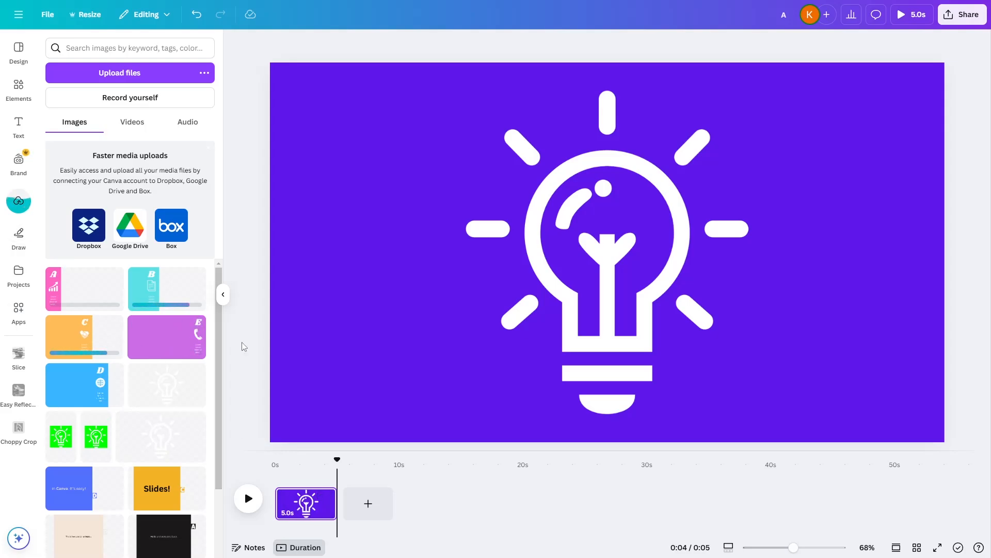
Duplicate the lightbulb page and cover the first page with the purple E stripe image, scaled to fill it
right_click(306, 504)
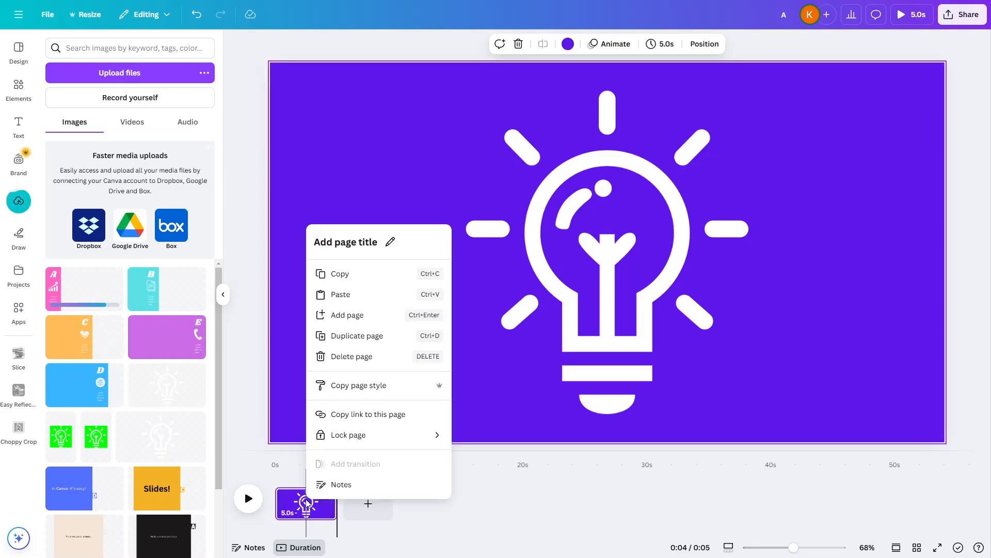
click(361, 334)
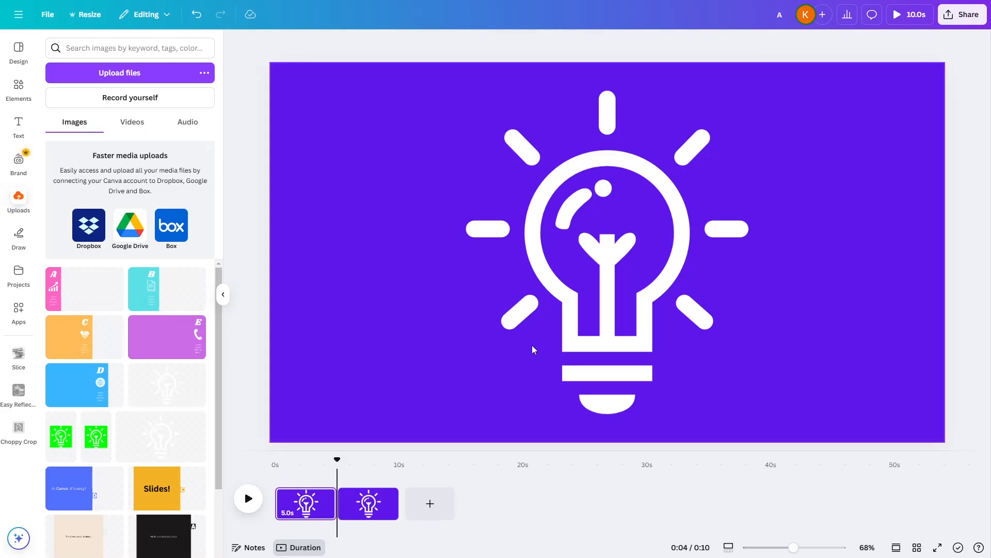
click(177, 343)
drag(467, 250, 398, 193)
drag(767, 342, 947, 440)
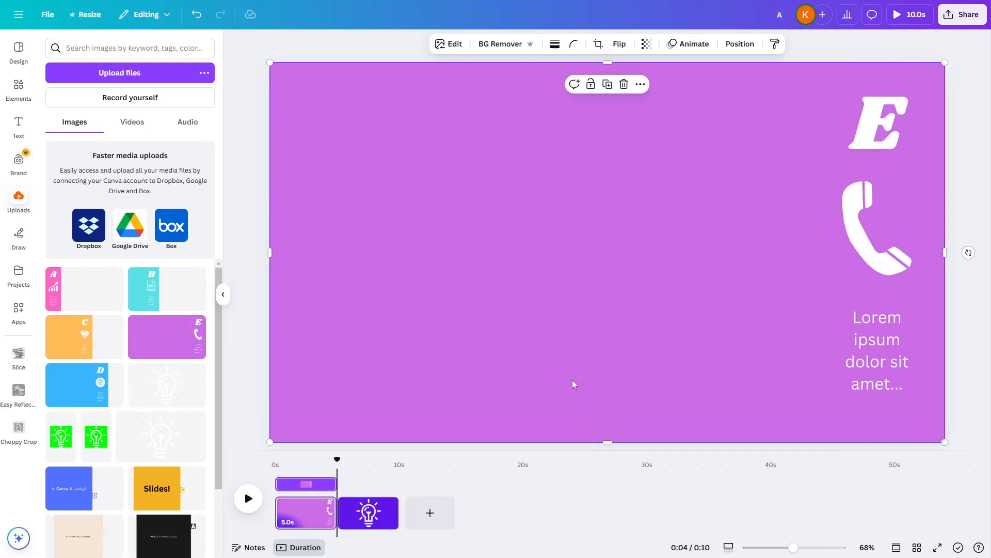
Stack the blue D and orange C stripe images over the first page, each aligned to the corner and scaled to full page size
click(92, 385)
drag(565, 255, 492, 217)
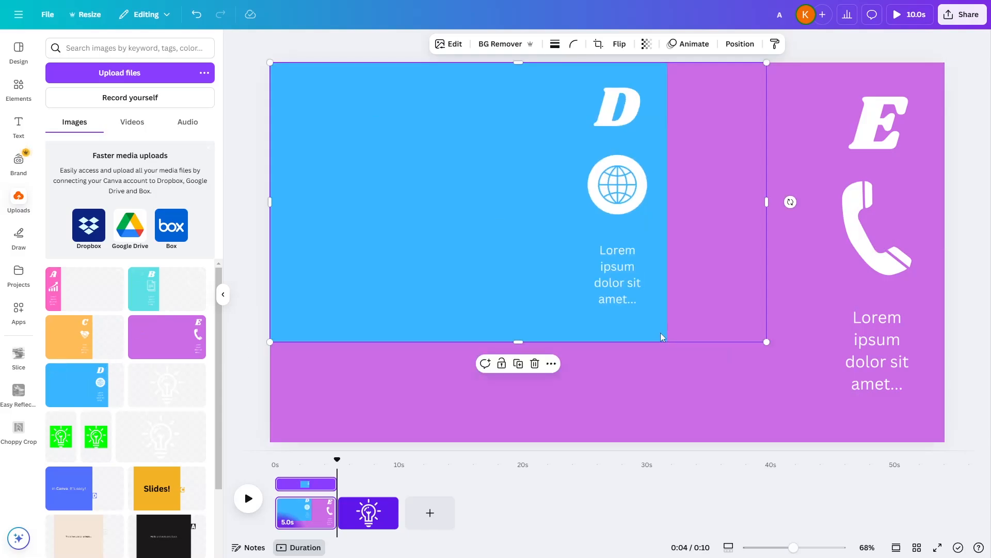
drag(766, 342, 943, 444)
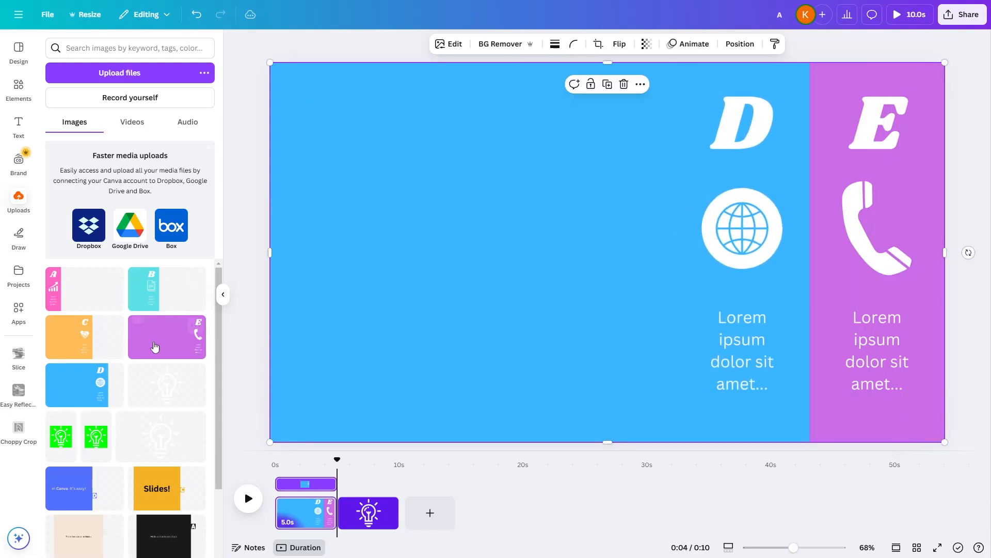
click(80, 338)
drag(547, 176, 414, 126)
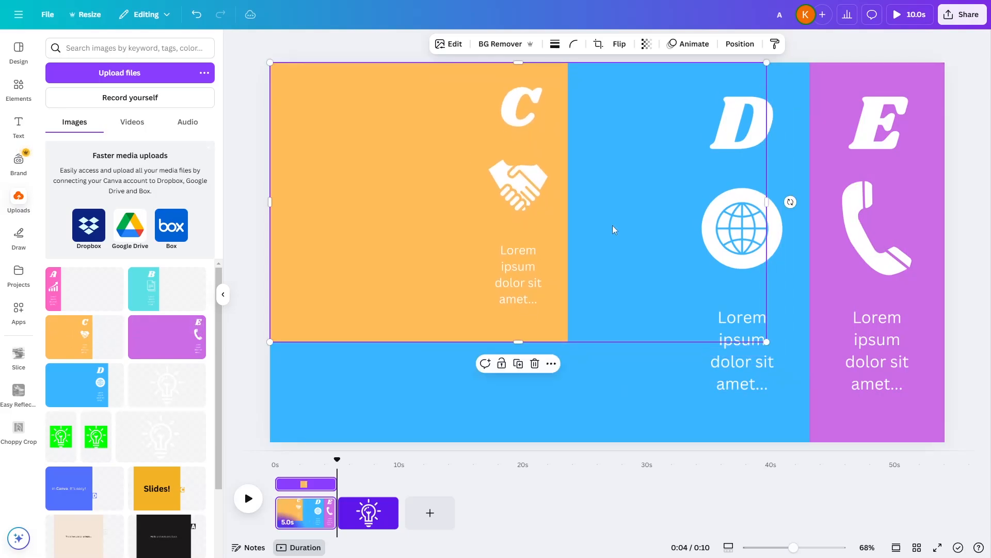
drag(779, 344, 945, 442)
Stack the turquoise B and pink A stripe images on top, each aligned to the corner and scaled to full page size
click(177, 284)
drag(464, 162, 376, 116)
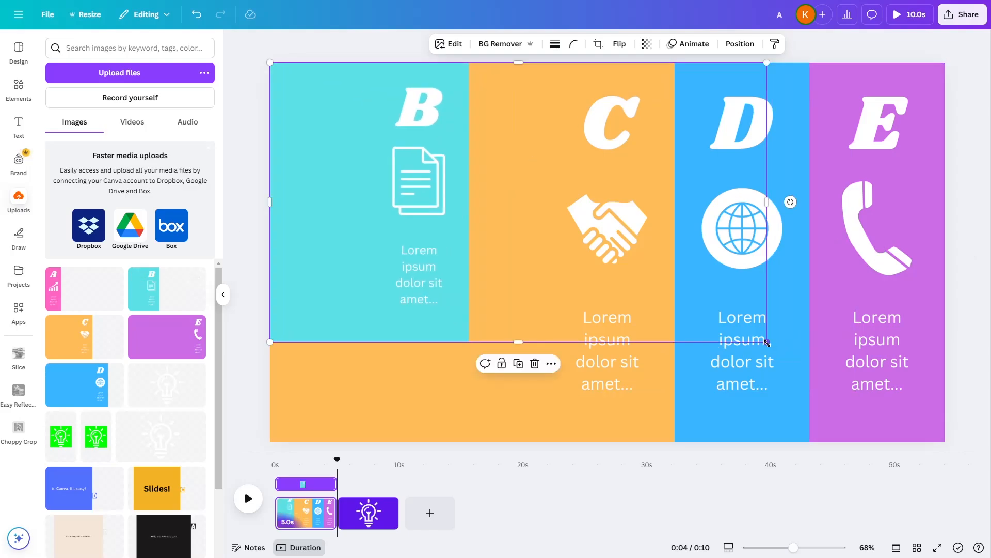
drag(766, 341, 945, 442)
click(98, 297)
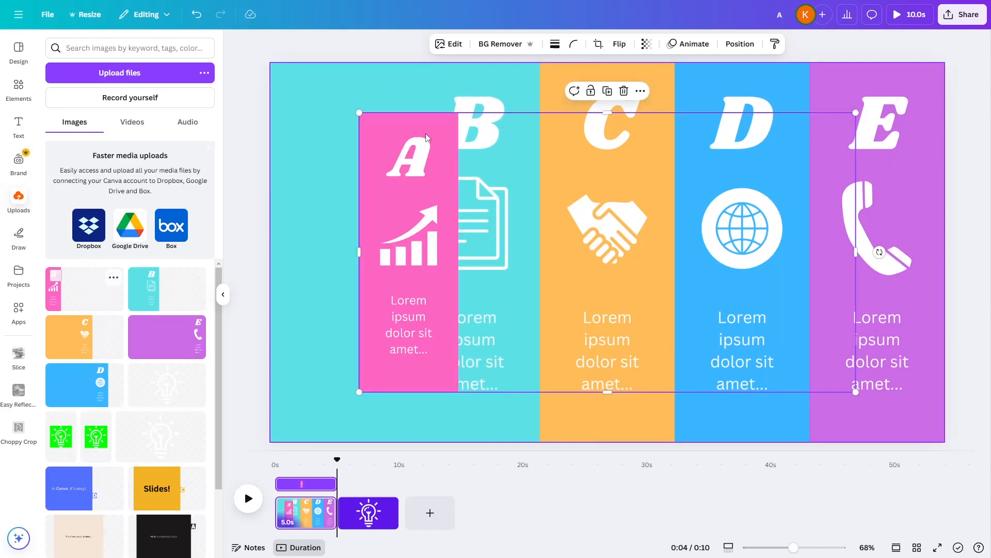
drag(514, 160, 444, 122)
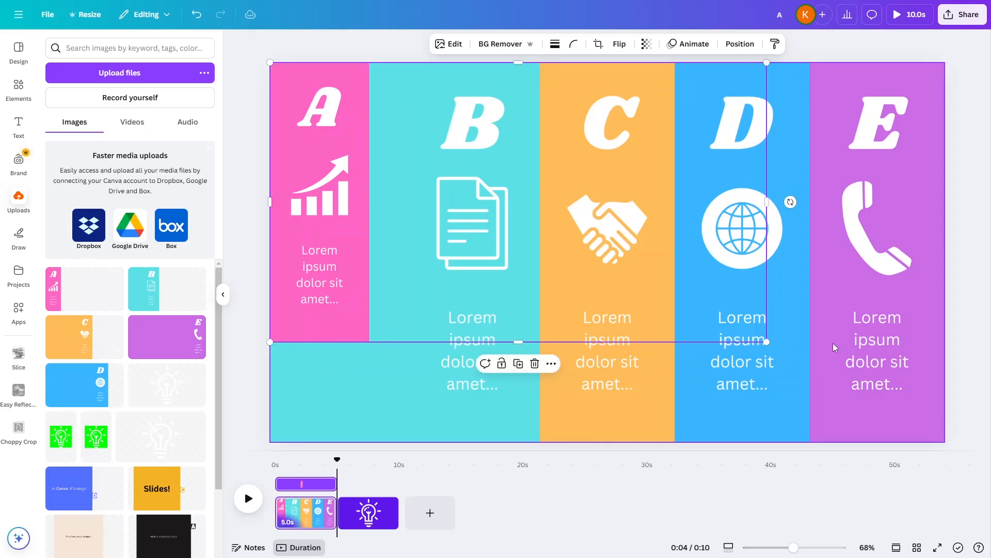
drag(766, 341, 945, 442)
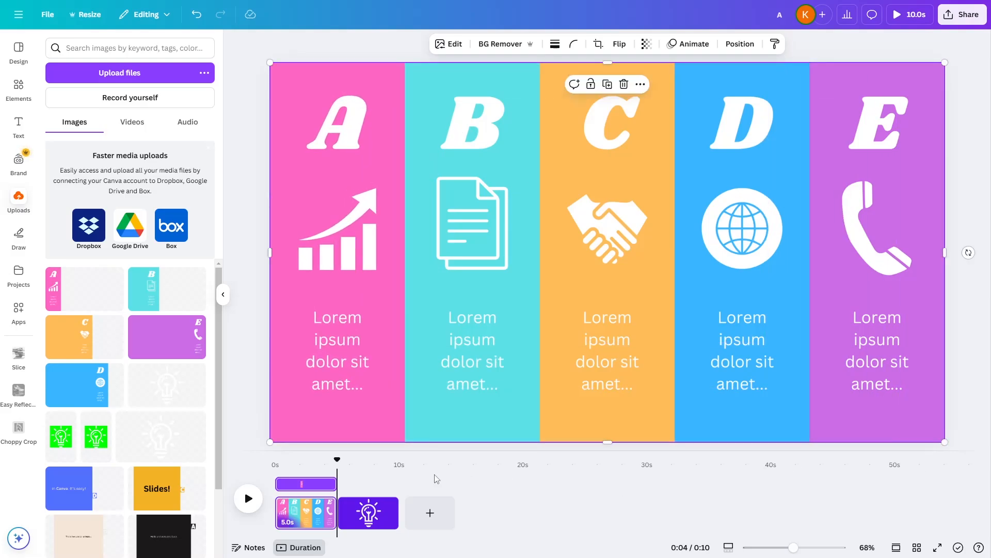
Delete the second page with the lightbulb and move the playhead to about 3 seconds on the stripes page
click(381, 513)
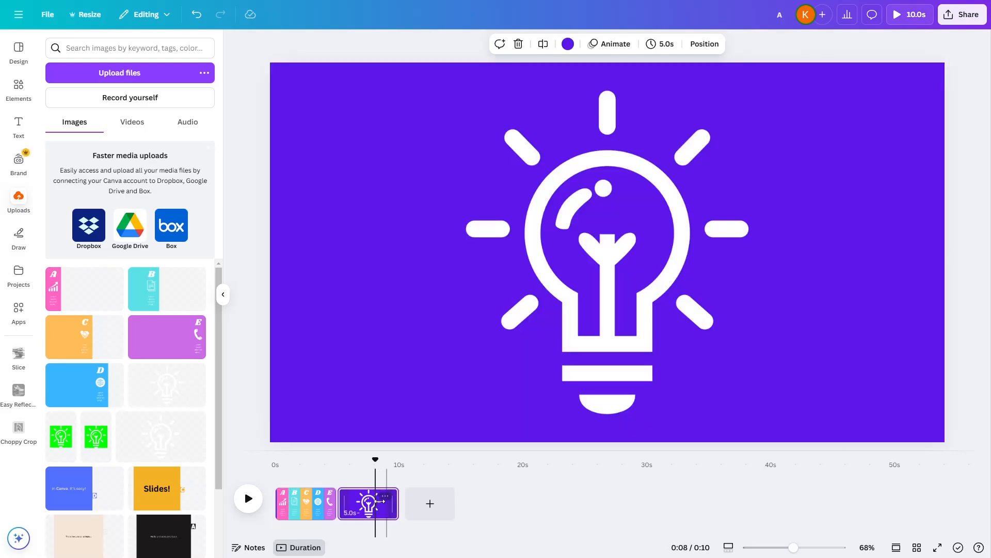
key(Delete)
click(316, 467)
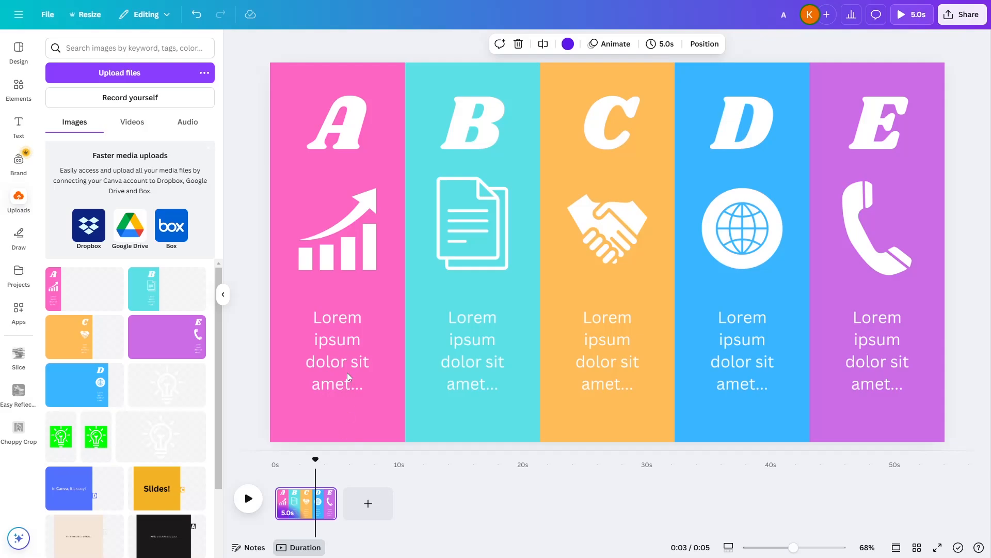
Crop the empty side off the A, B, C and D stripe images so each image ends at its own stripe's edge
click(364, 270)
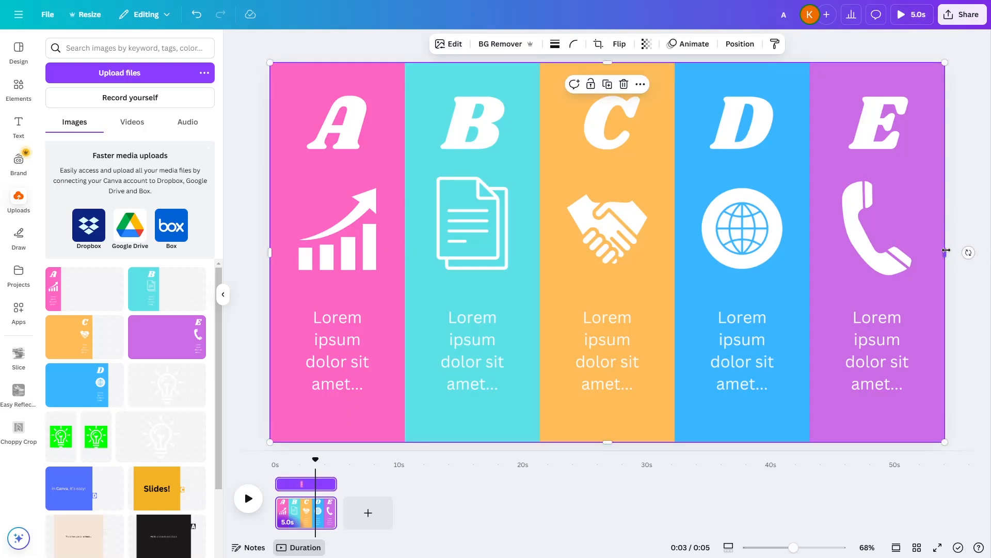
drag(946, 252, 402, 271)
click(489, 250)
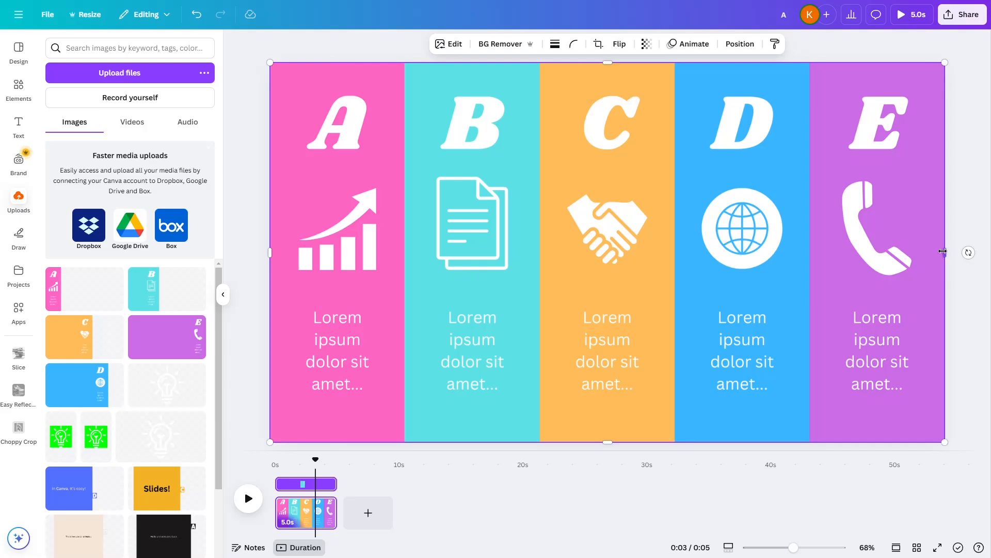
drag(943, 252, 538, 258)
click(619, 245)
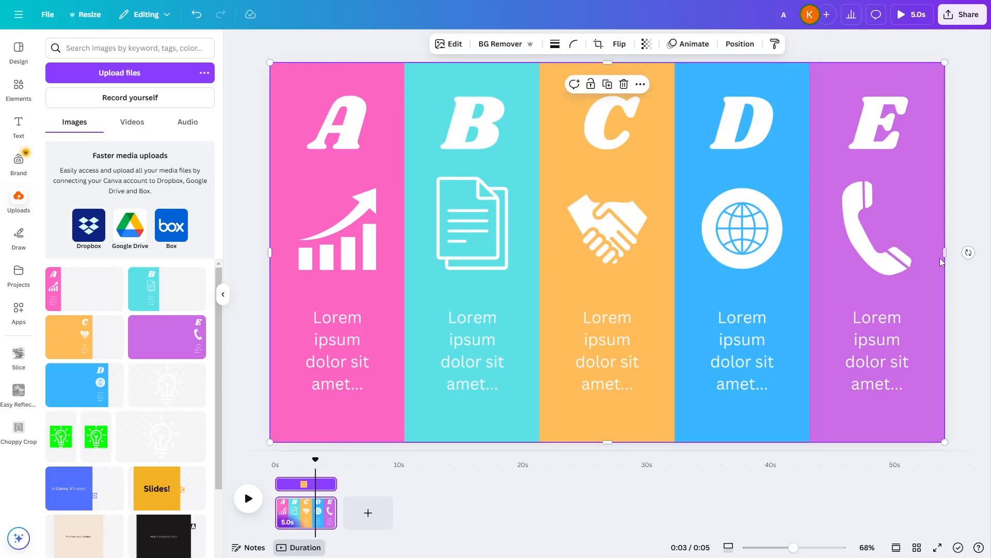
drag(945, 252, 674, 261)
click(753, 271)
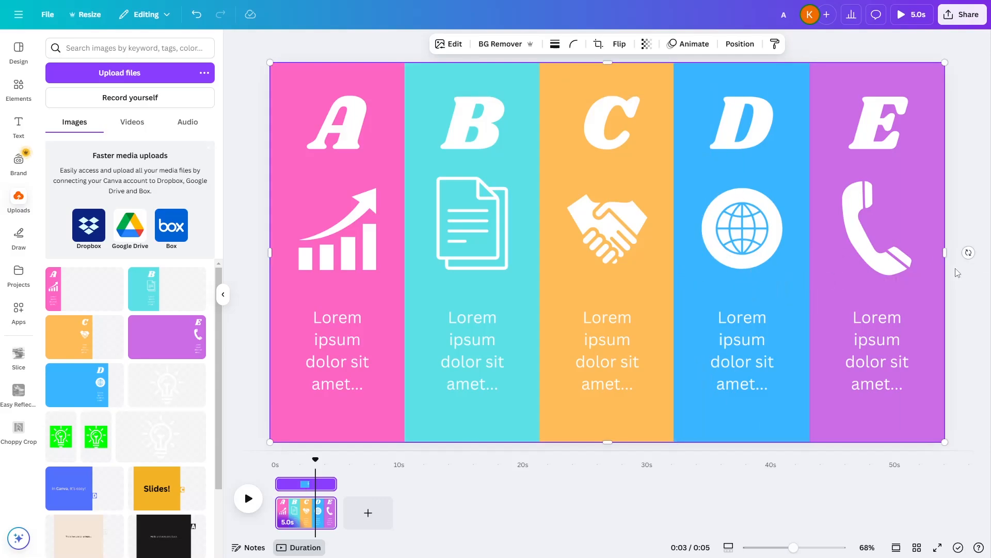
drag(946, 252, 810, 269)
click(840, 274)
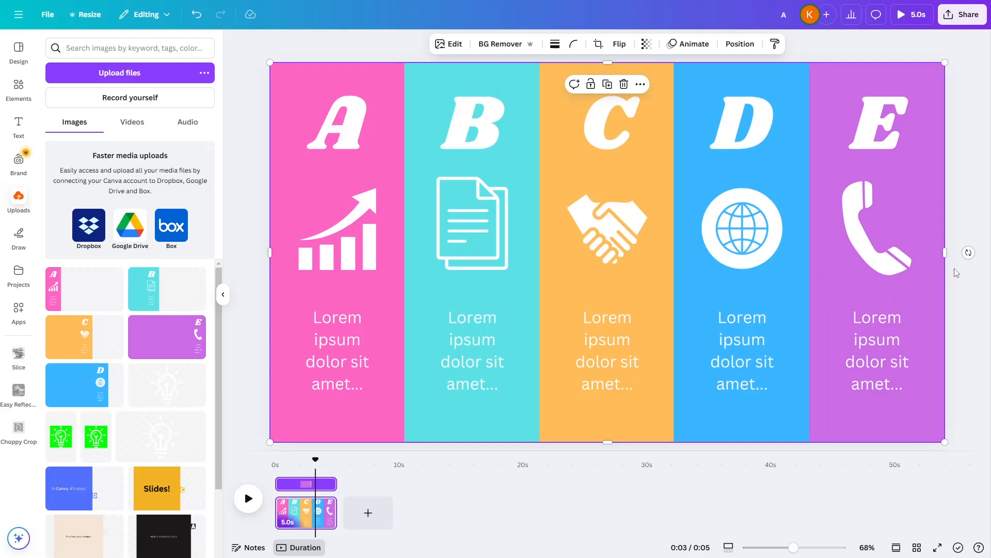
Duplicate the five-stripe page in the timeline
drag(331, 489, 330, 489)
click(308, 516)
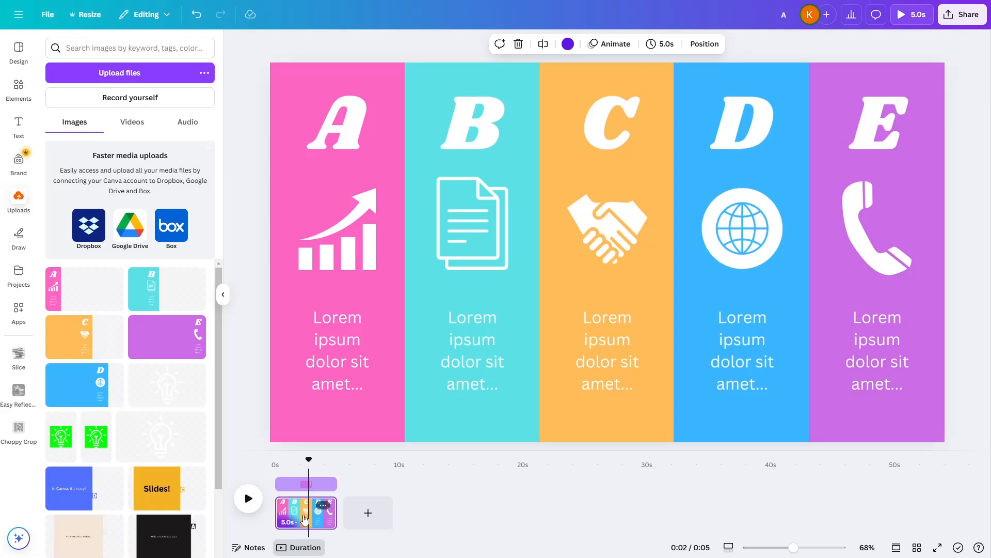
click(304, 510)
right_click(306, 513)
click(387, 325)
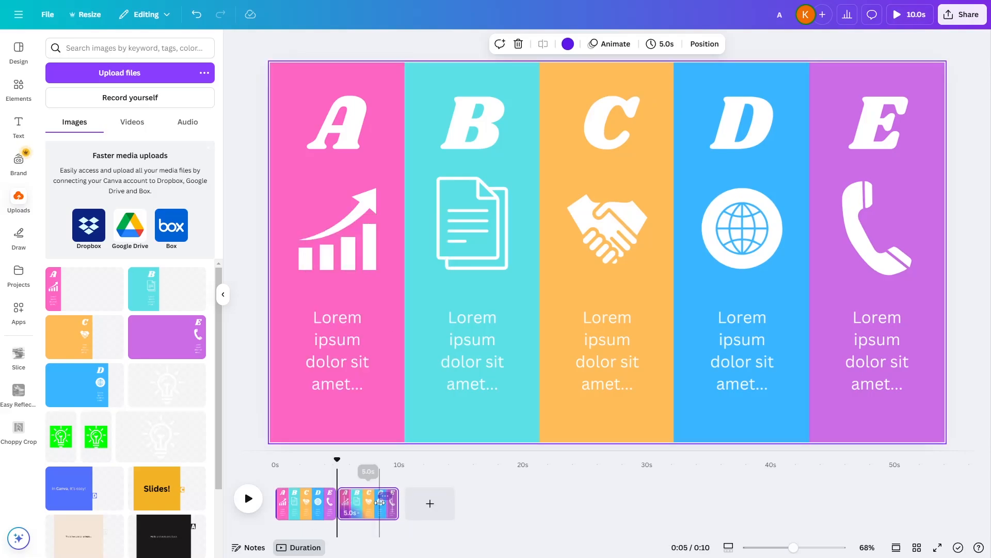
On the first page, slide the pink A and turquoise B stripes off the left edge, leaving a narrow strip of each
click(306, 508)
click(387, 260)
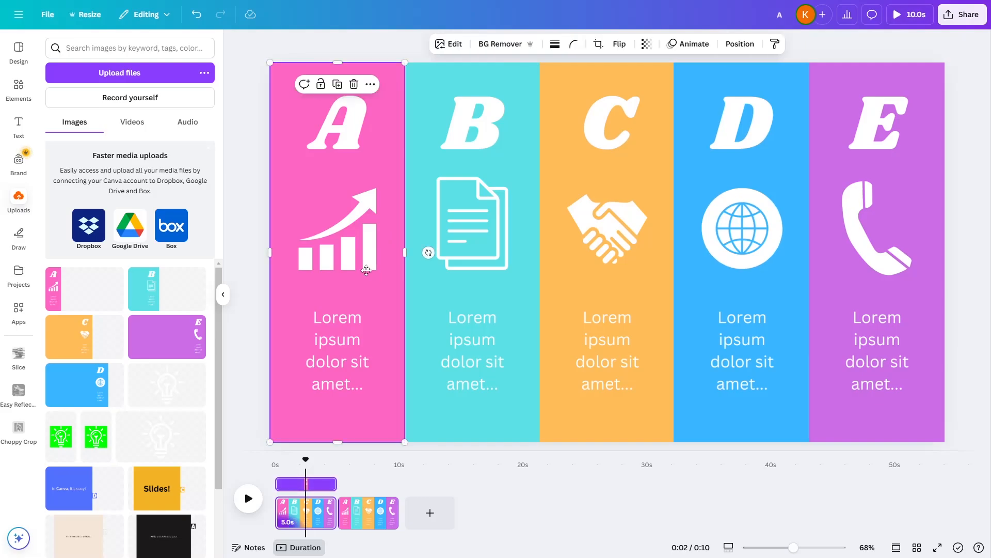
drag(366, 270, 264, 268)
click(380, 259)
drag(477, 267, 258, 266)
click(339, 253)
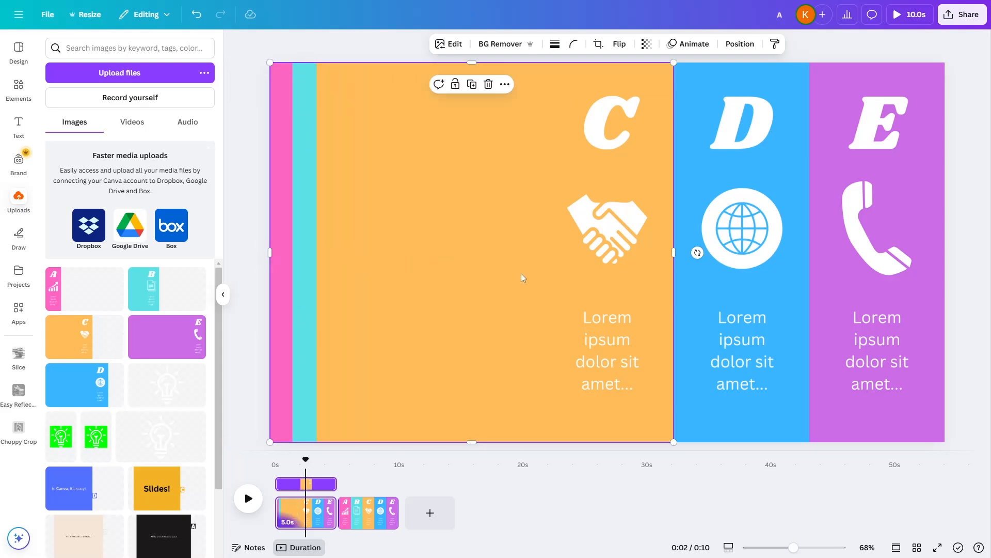
Slide the orange C, blue D and purple E stripes leftward into adjacent narrow strips, uncovering the lightbulb on the first page
drag(522, 276, 246, 270)
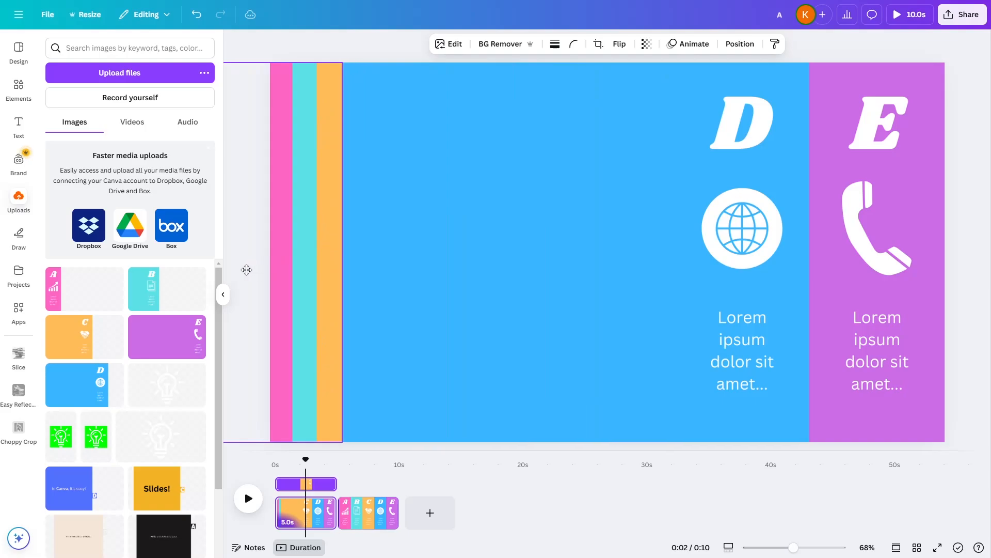
click(408, 264)
drag(736, 252, 300, 246)
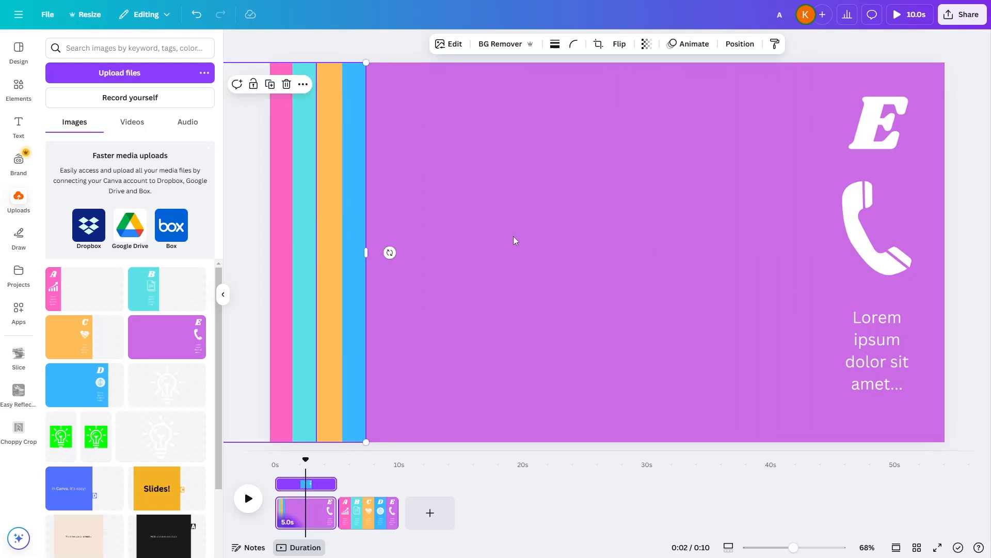
click(897, 267)
drag(897, 267, 331, 254)
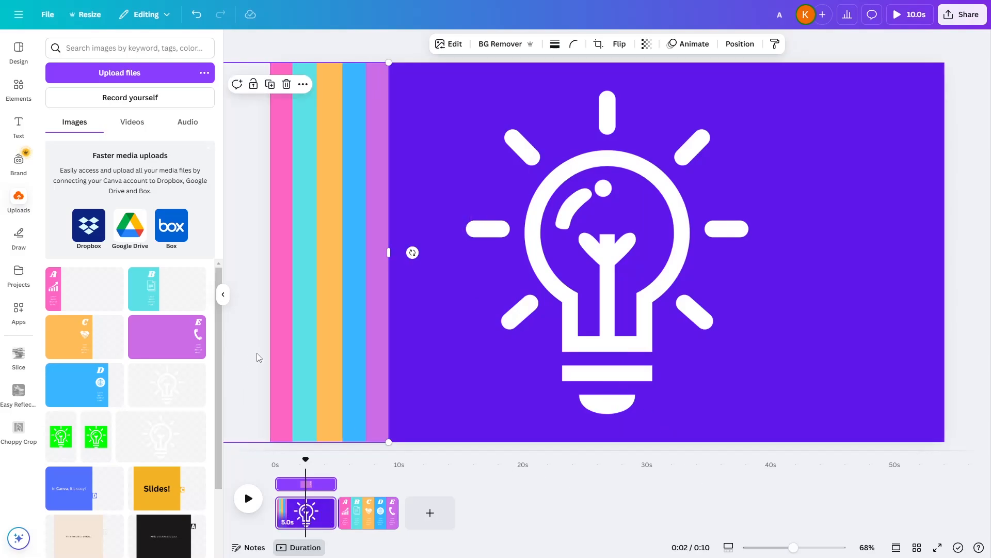
Add a Match & Move transition between the two pages and set its duration to 2.5 seconds
click(633, 506)
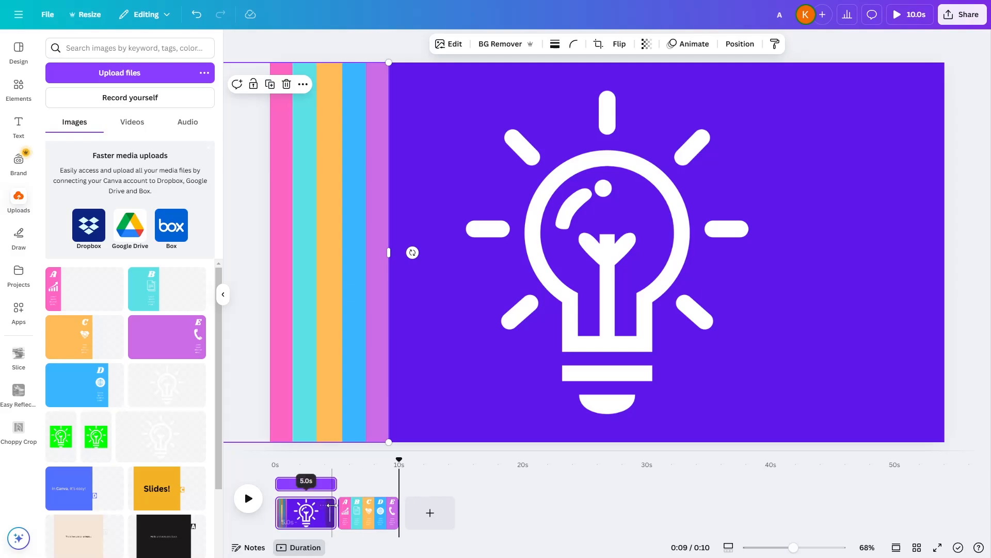
mouse_move(338, 508)
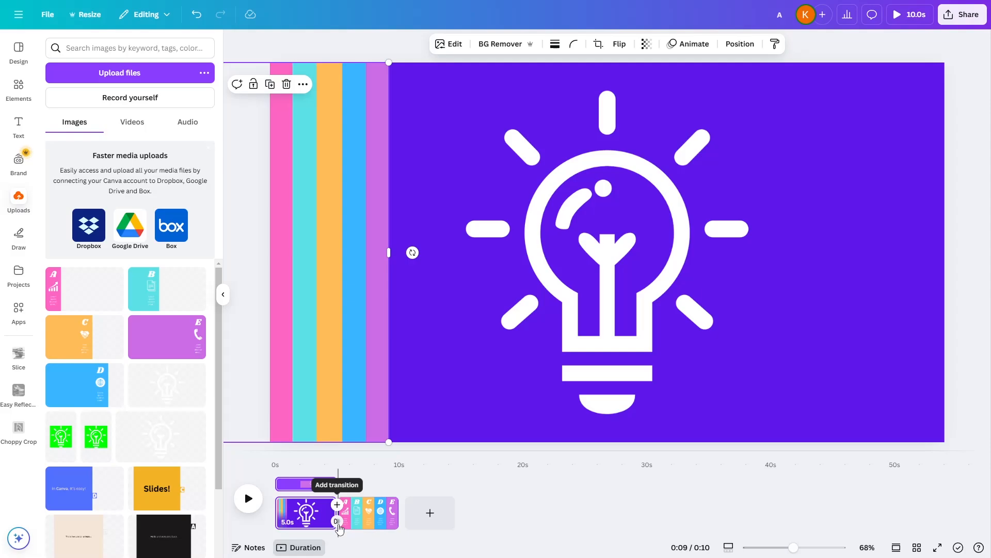
click(337, 521)
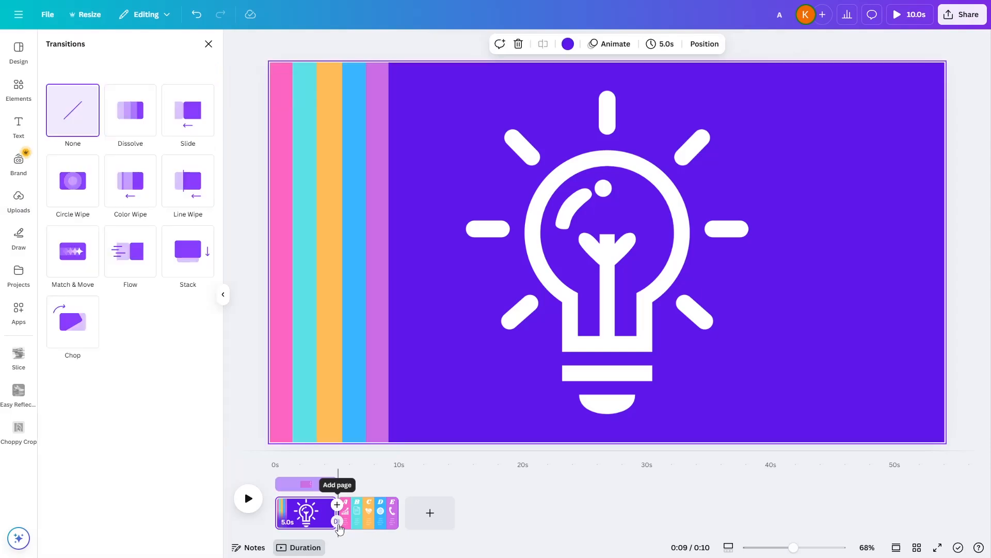
click(80, 257)
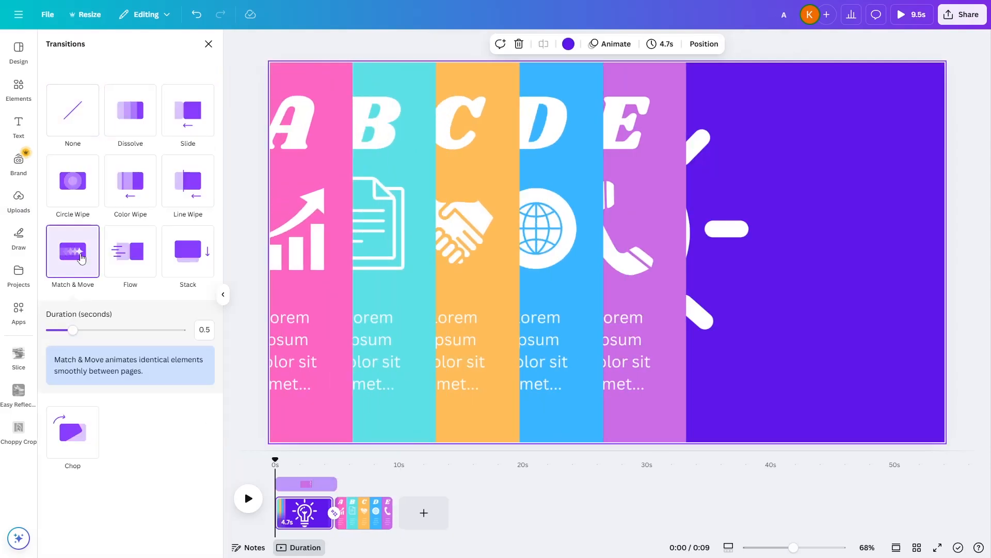
drag(73, 330, 182, 330)
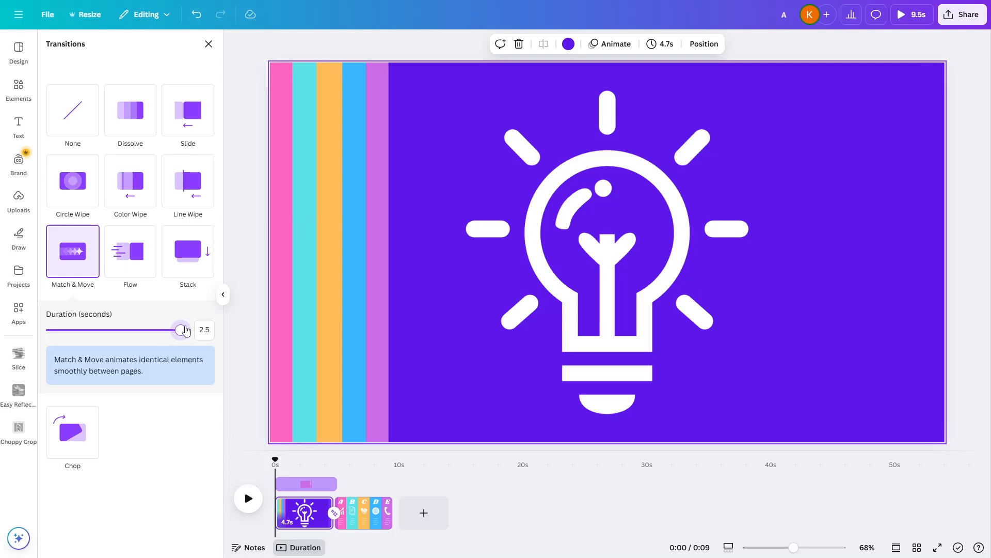
Extend the second page's duration to 16.4 seconds and play back the animation before and after the change
click(249, 499)
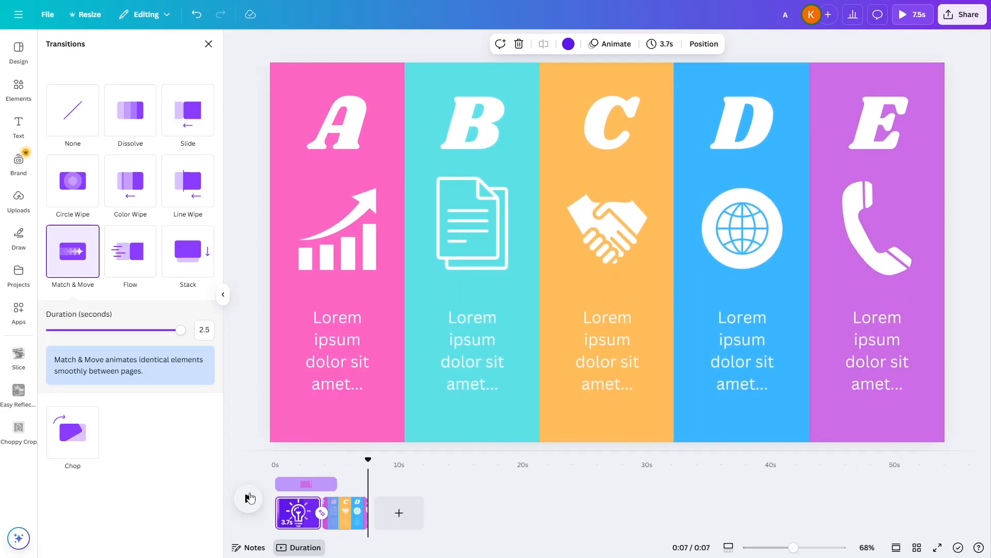
drag(367, 512, 524, 518)
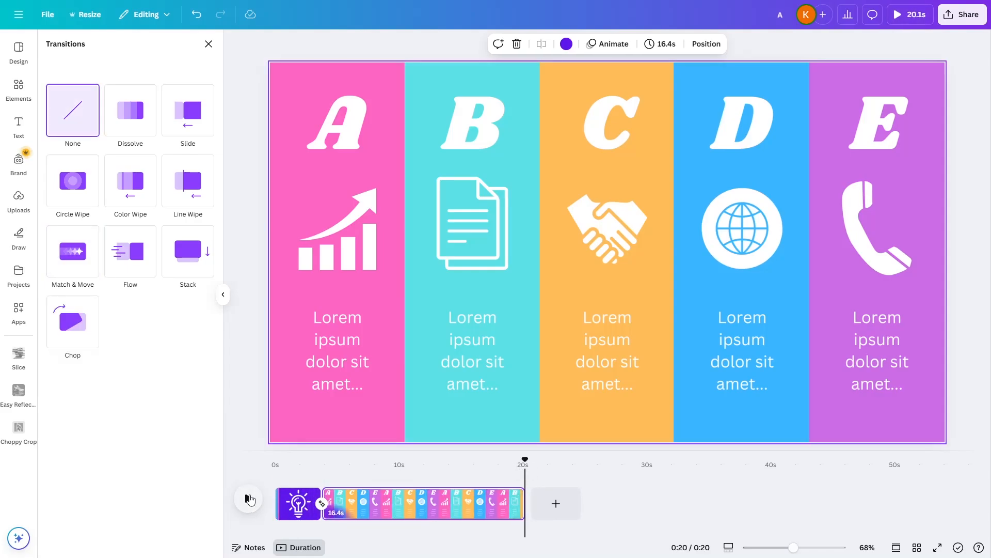
click(248, 499)
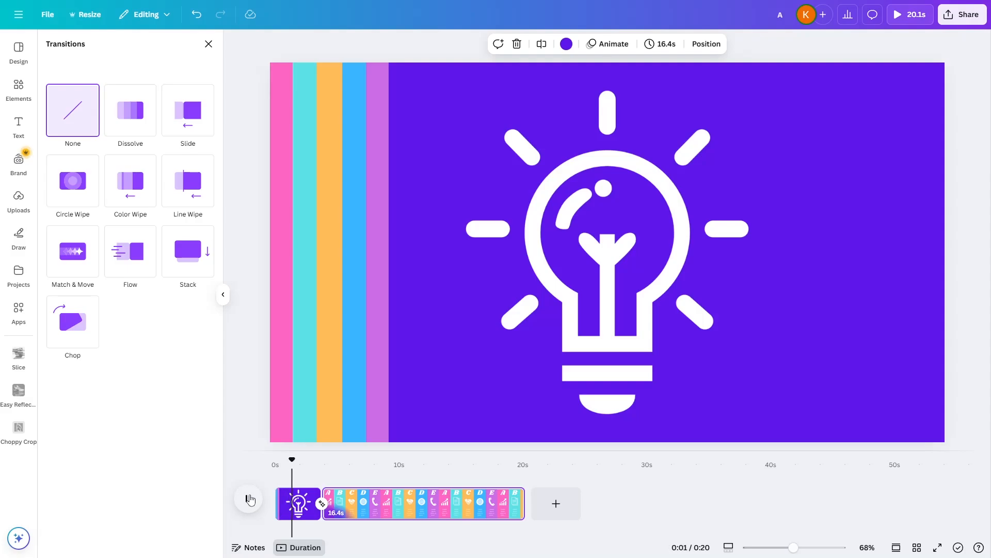